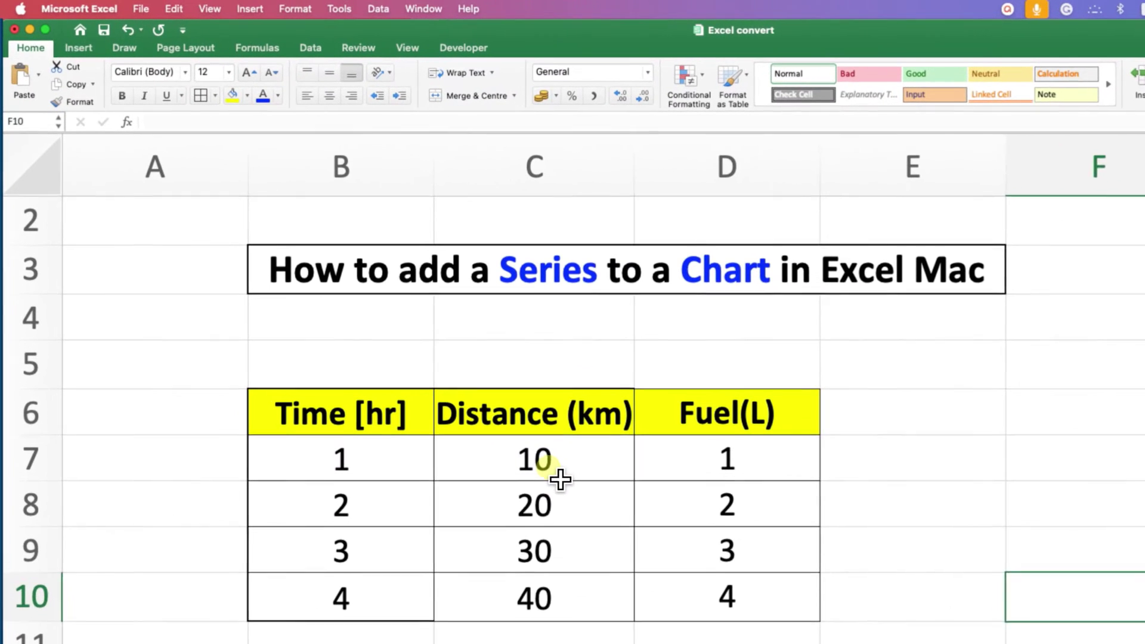
Step: Select B6:C10, the Time [hr] and Distance (km) columns with their headers
drag(560, 479, 560, 619)
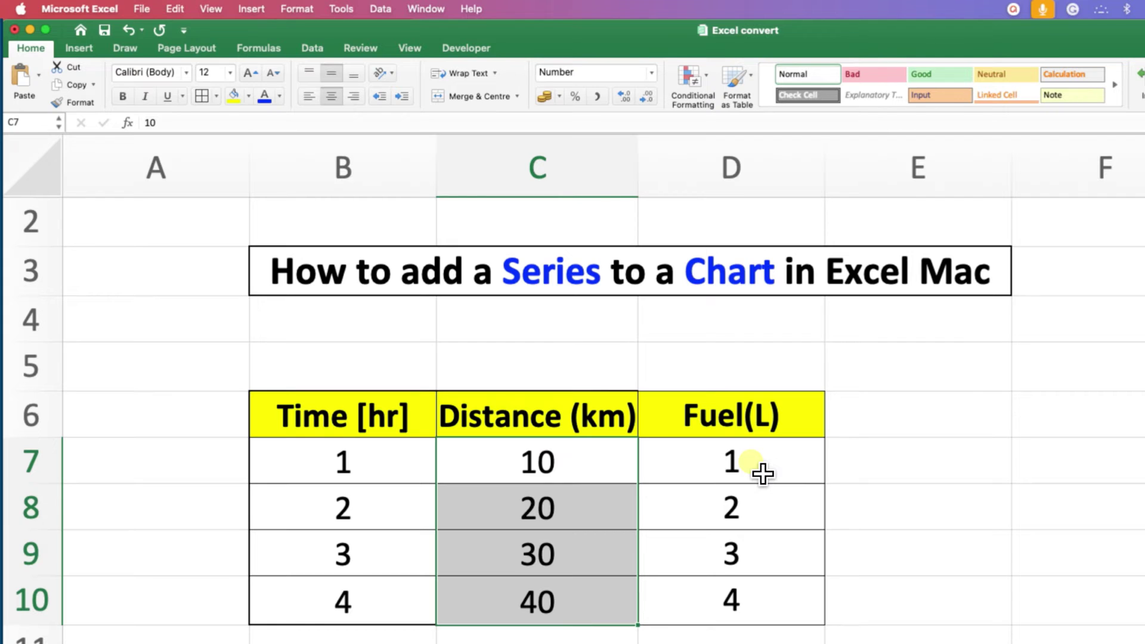
drag(764, 474, 741, 624)
click(920, 463)
drag(565, 429, 578, 583)
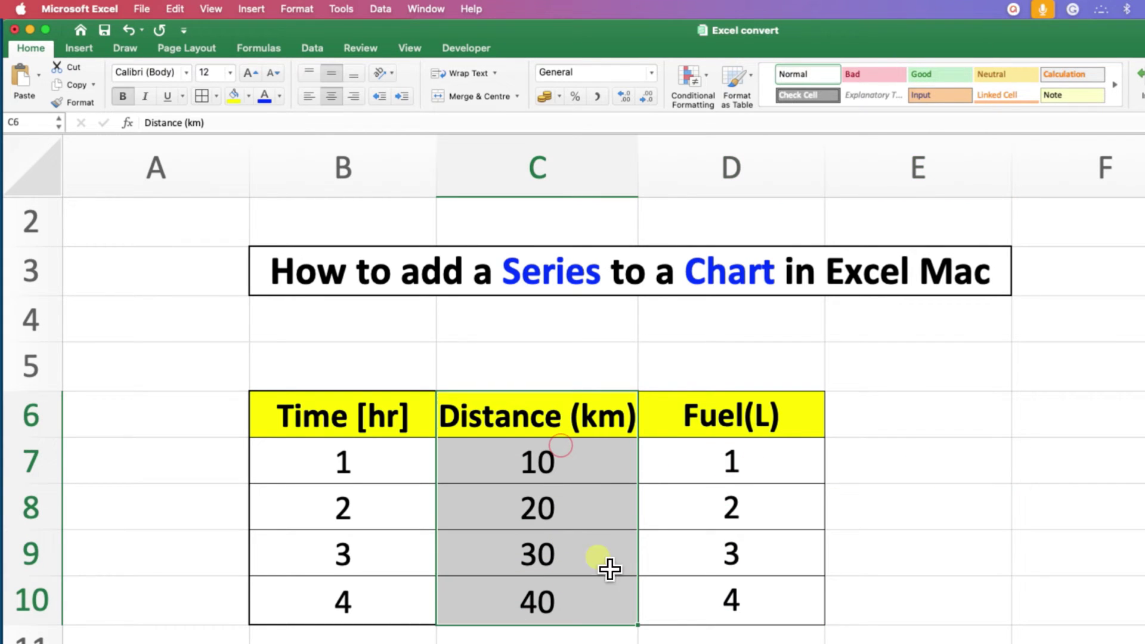
drag(779, 428, 785, 608)
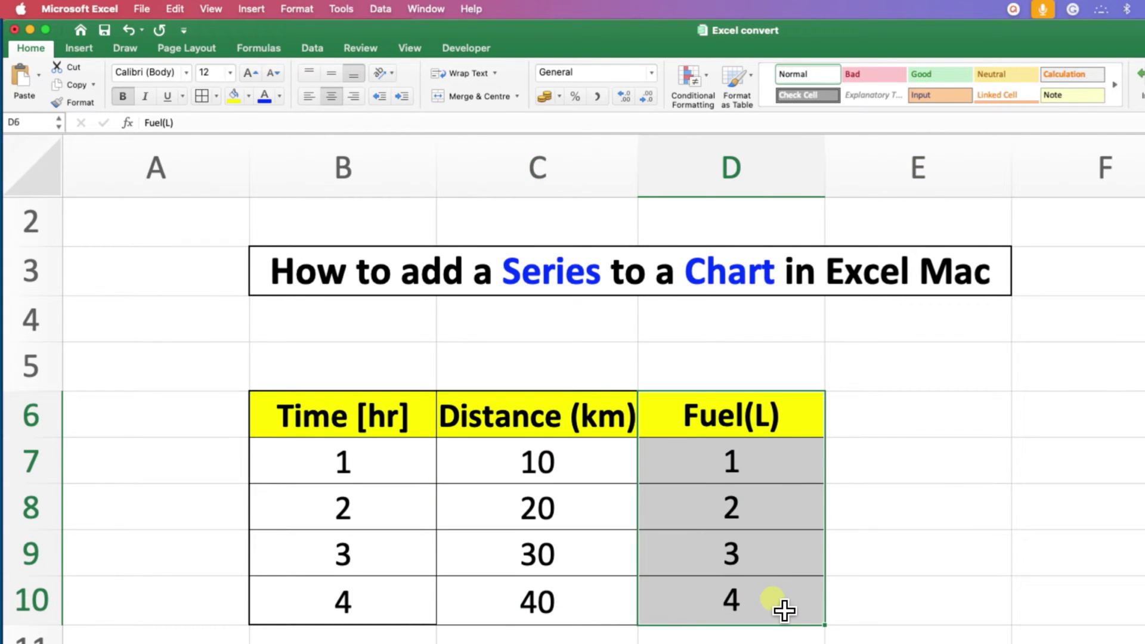
click(537, 636)
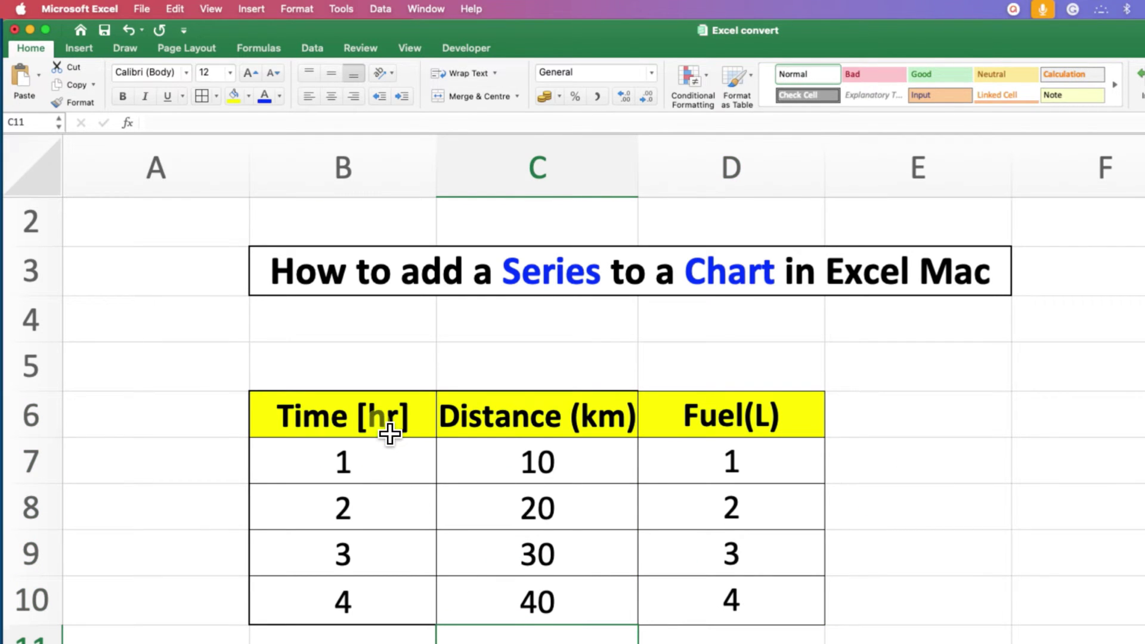
drag(390, 435, 528, 609)
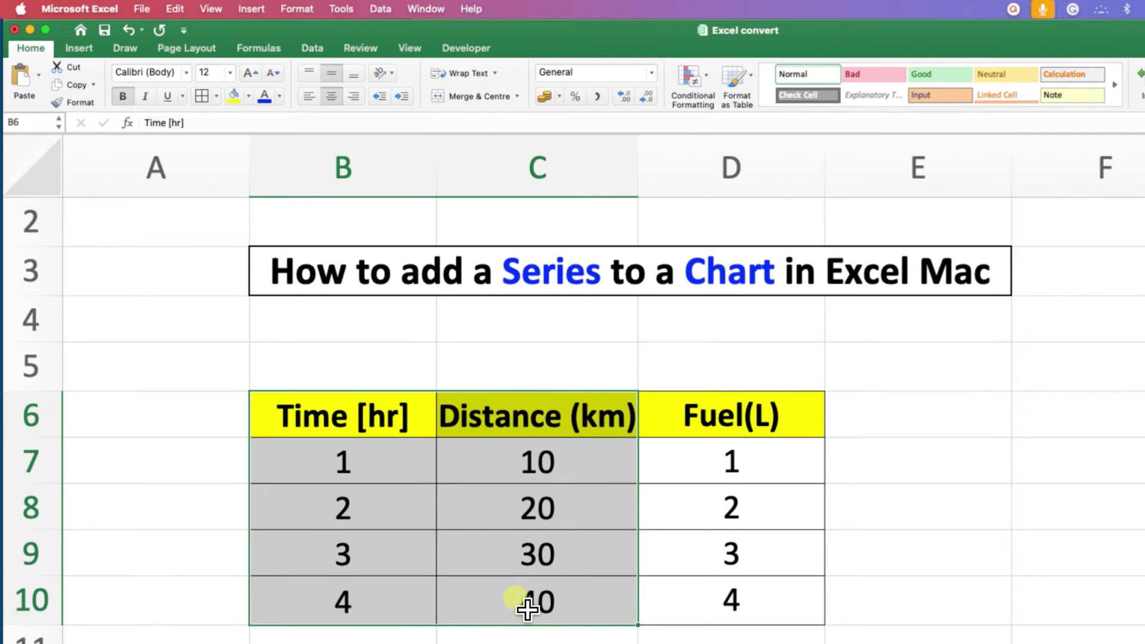
Step: Insert a Scatter with Smooth Lines and Markers chart of Distance against Time
click(74, 52)
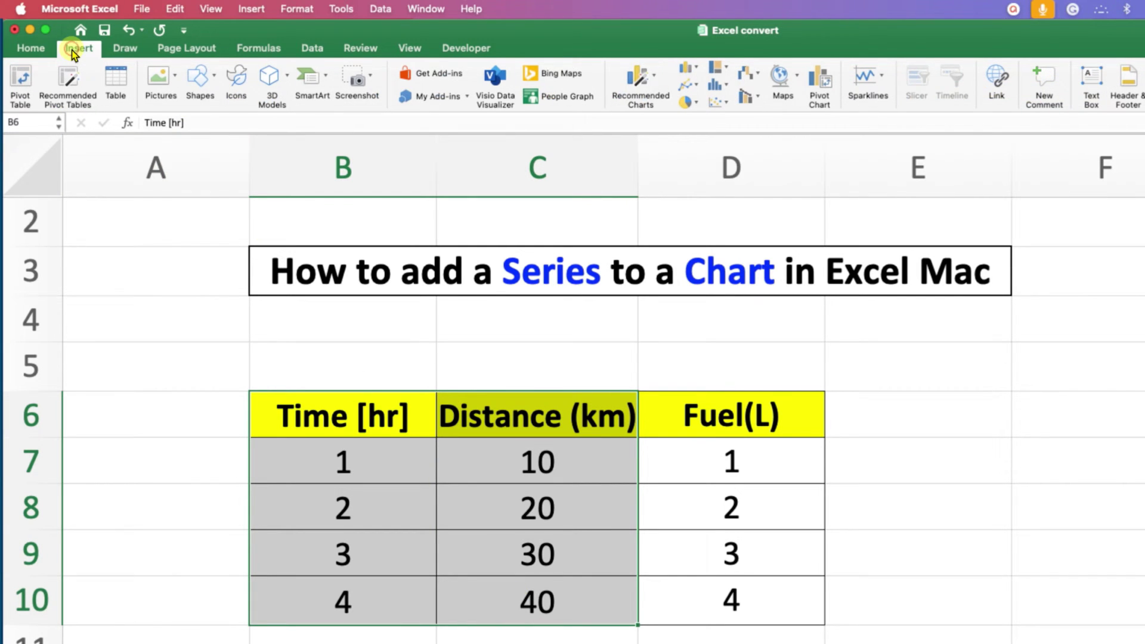
click(713, 104)
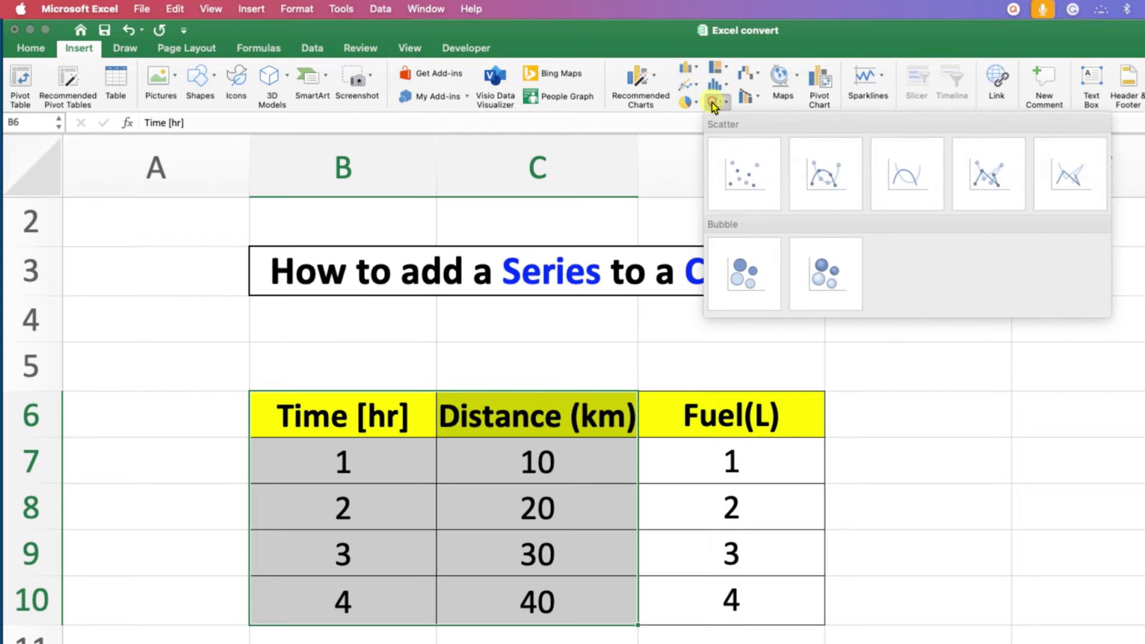
click(827, 174)
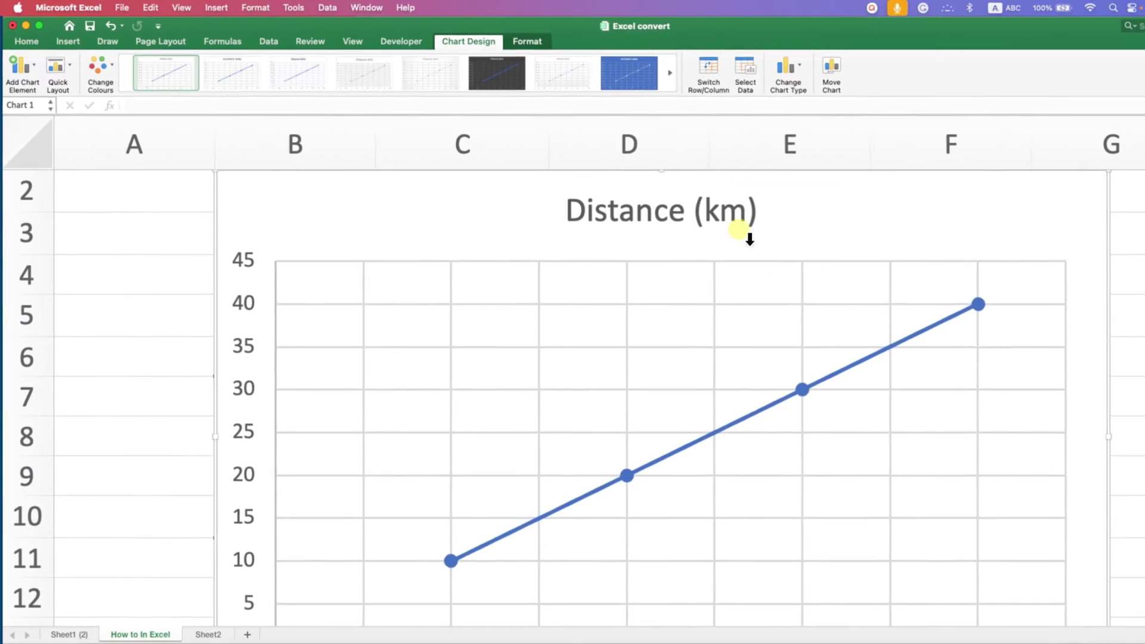
Step: Move the chart to the right of the data table and clear the selection
drag(230, 204, 562, 216)
drag(414, 302, 423, 411)
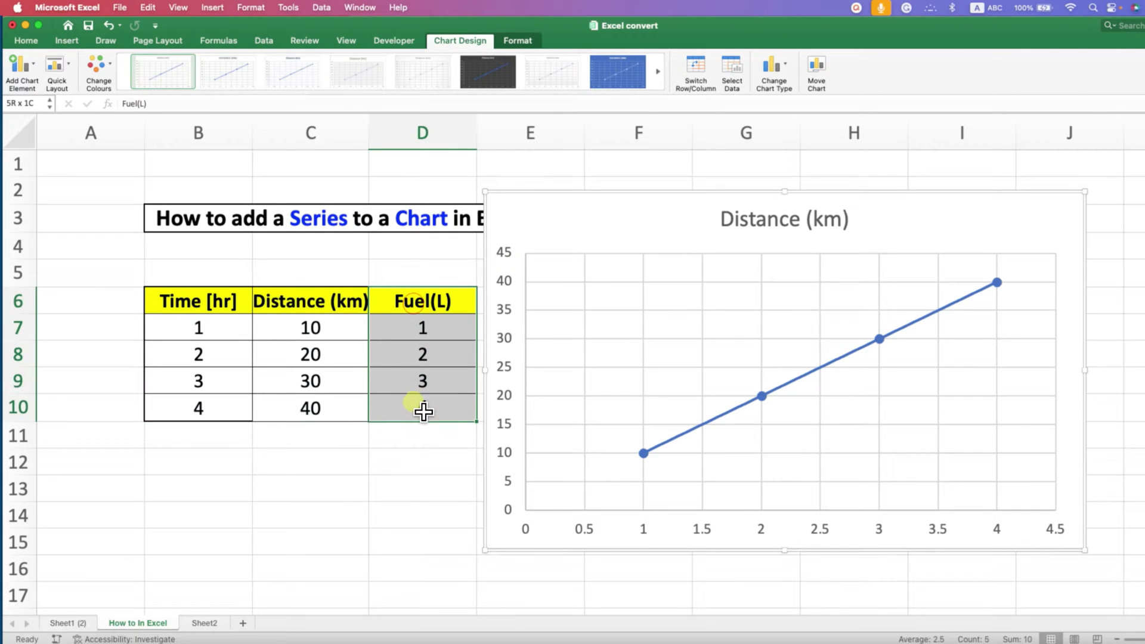
click(395, 499)
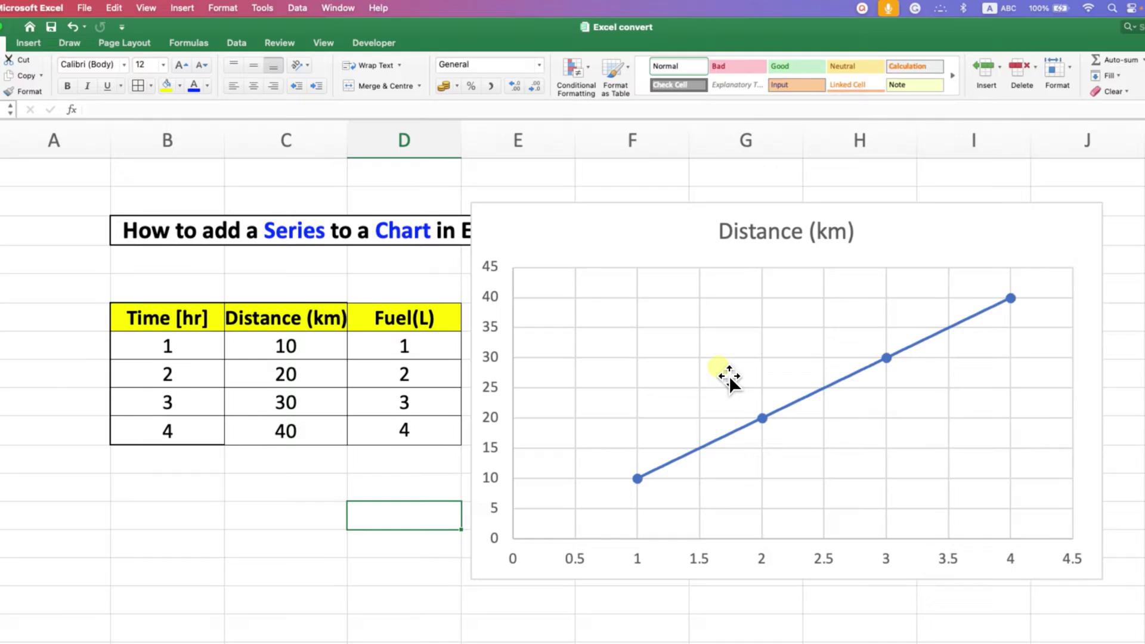
Step: Bring up the chart's shortcut menu from the plot area
right_click(720, 401)
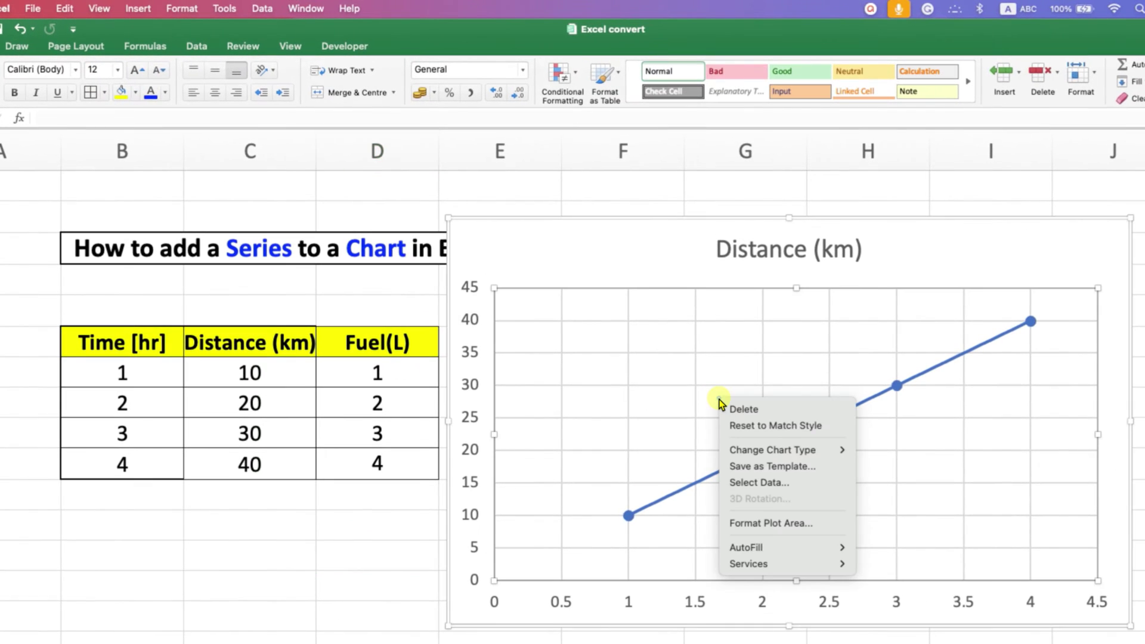
click(801, 484)
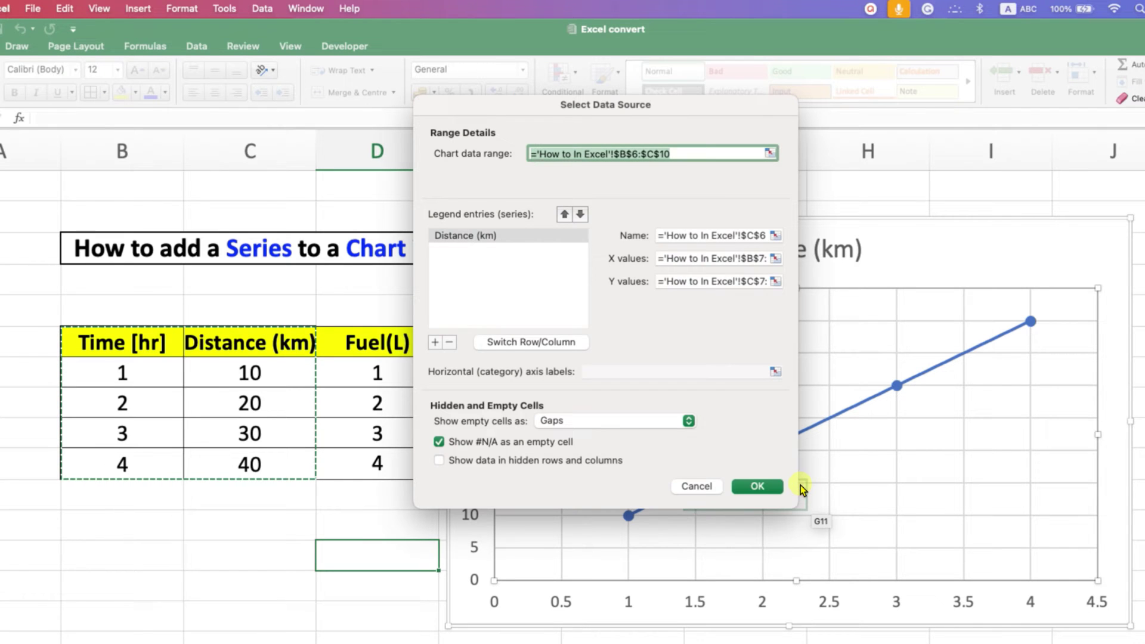
drag(512, 112, 647, 254)
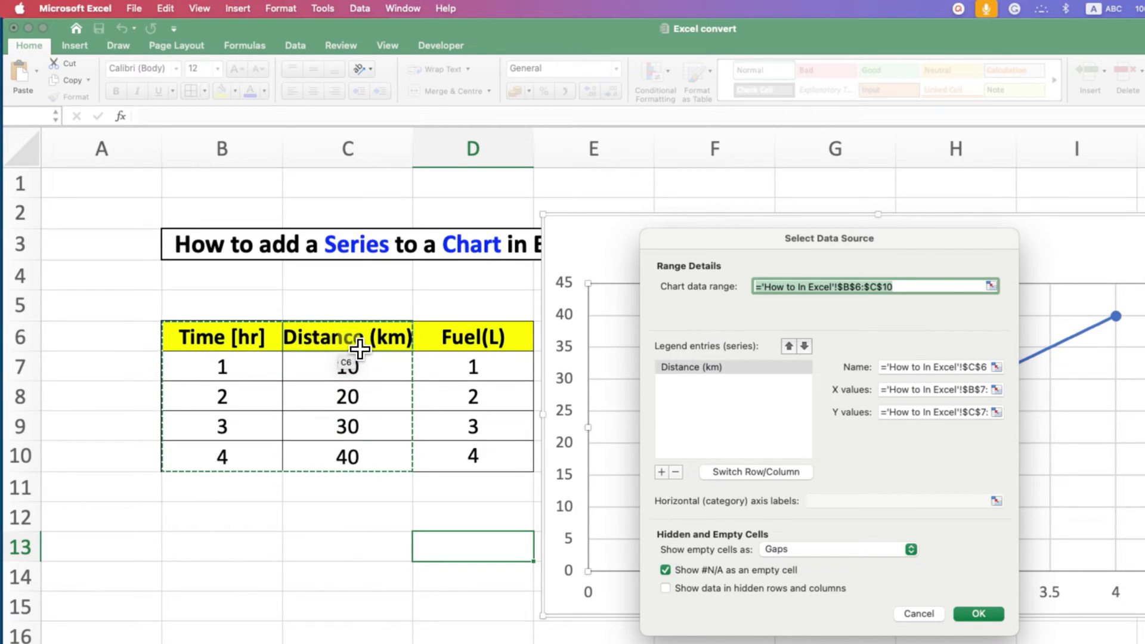
click(361, 458)
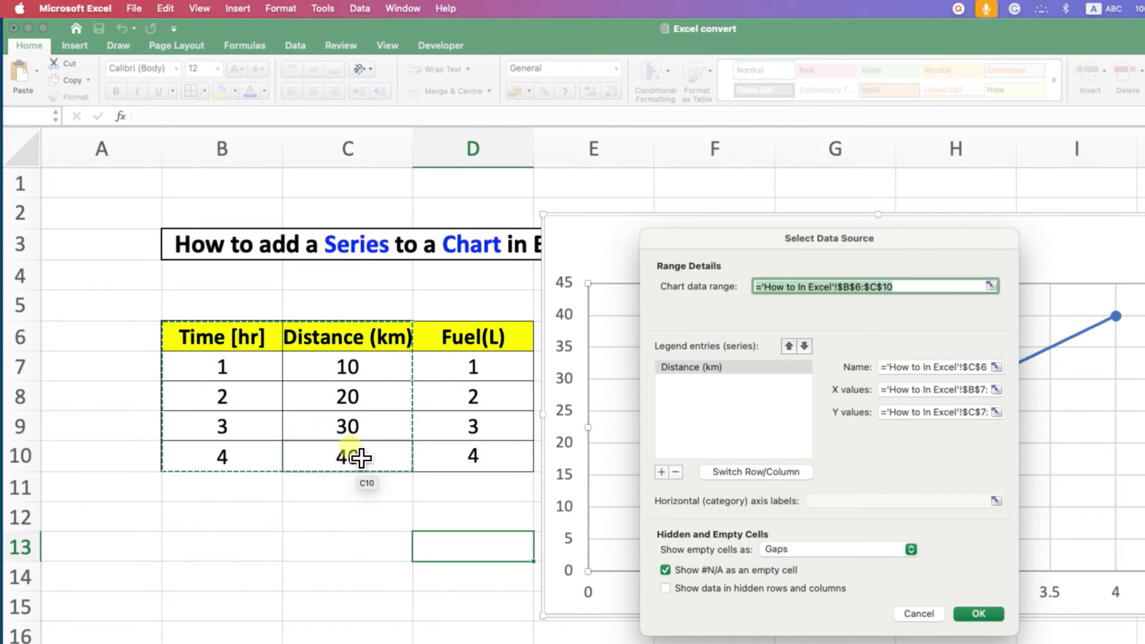
click(760, 424)
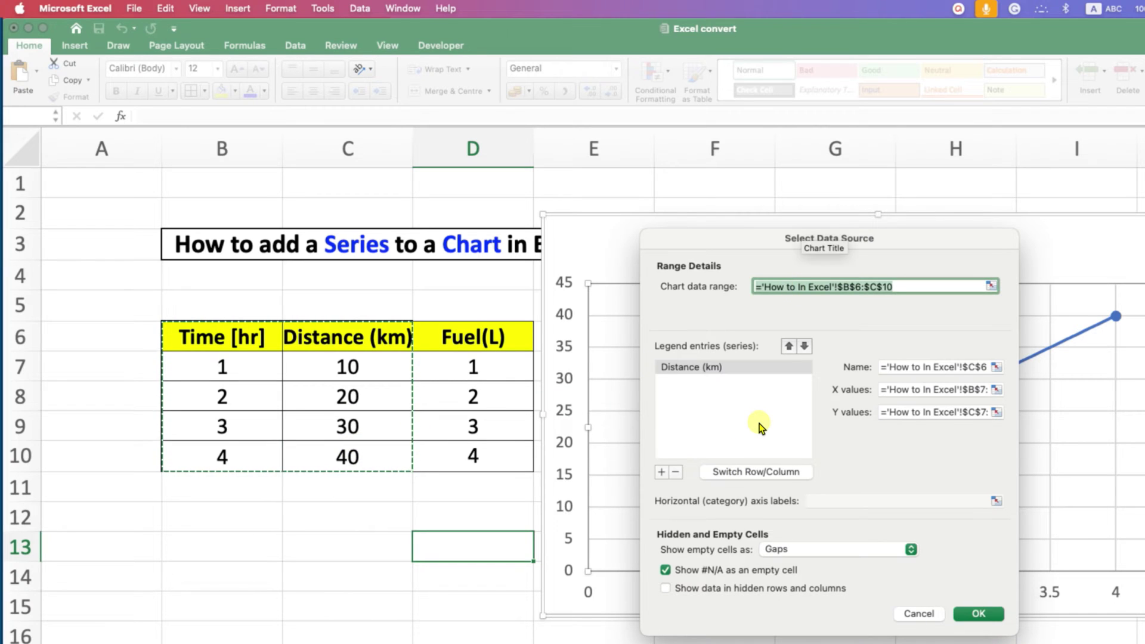
Step: Add a new data series named Fuel [L]
click(661, 472)
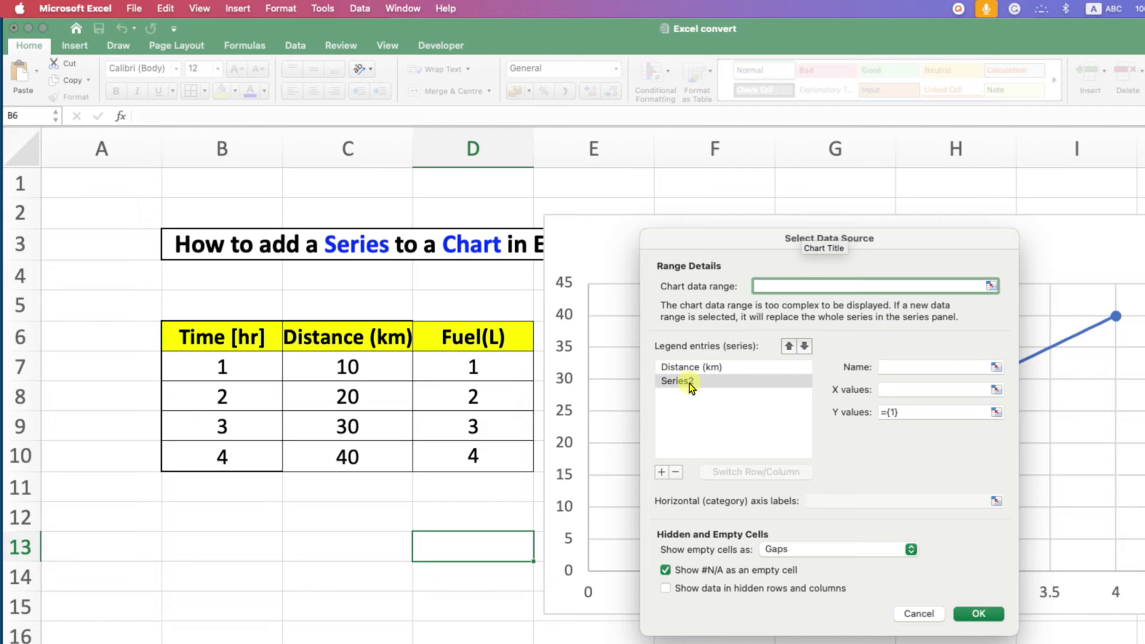
click(926, 367)
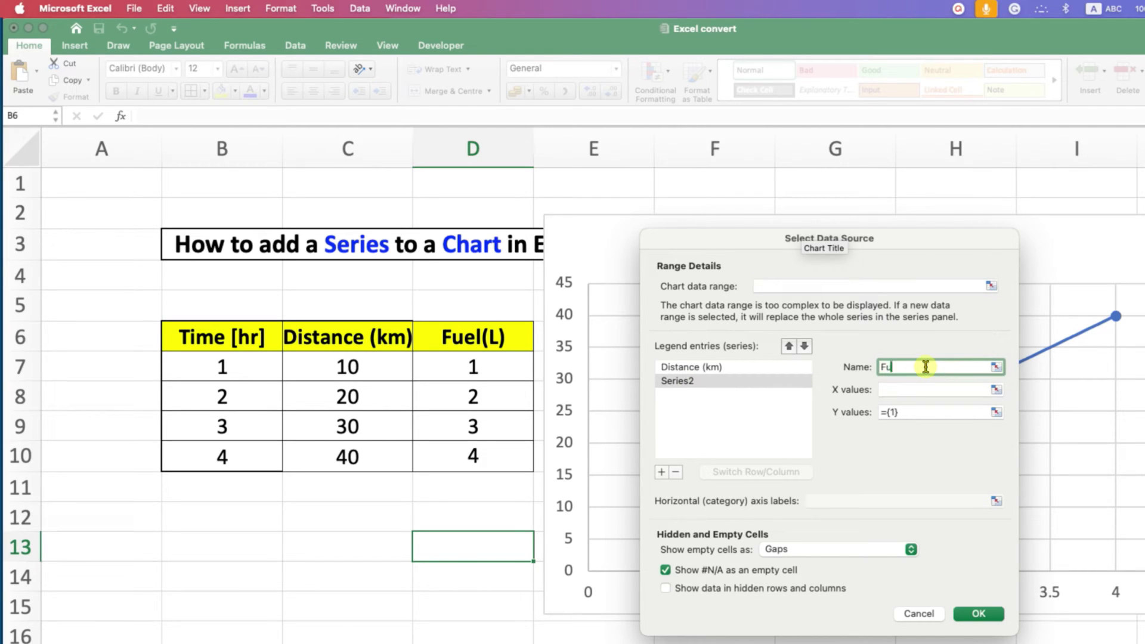
text(Fuel [L])
Step: Set the Fuel [L] series X values to B7:B10 and Y values to D7:D10
click(998, 389)
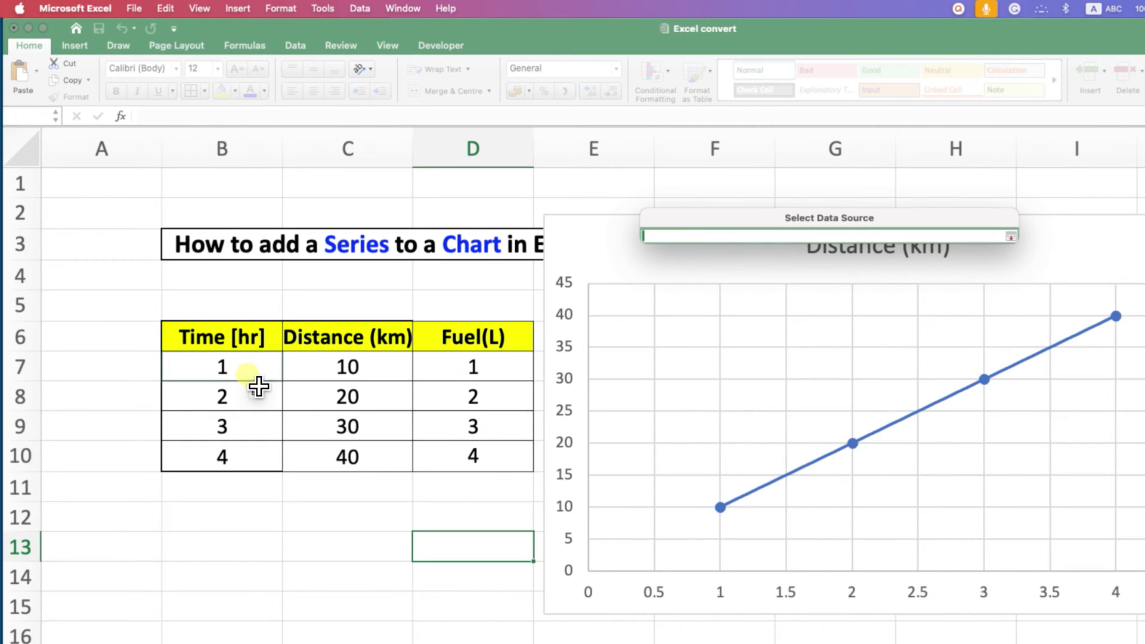
drag(257, 374, 233, 475)
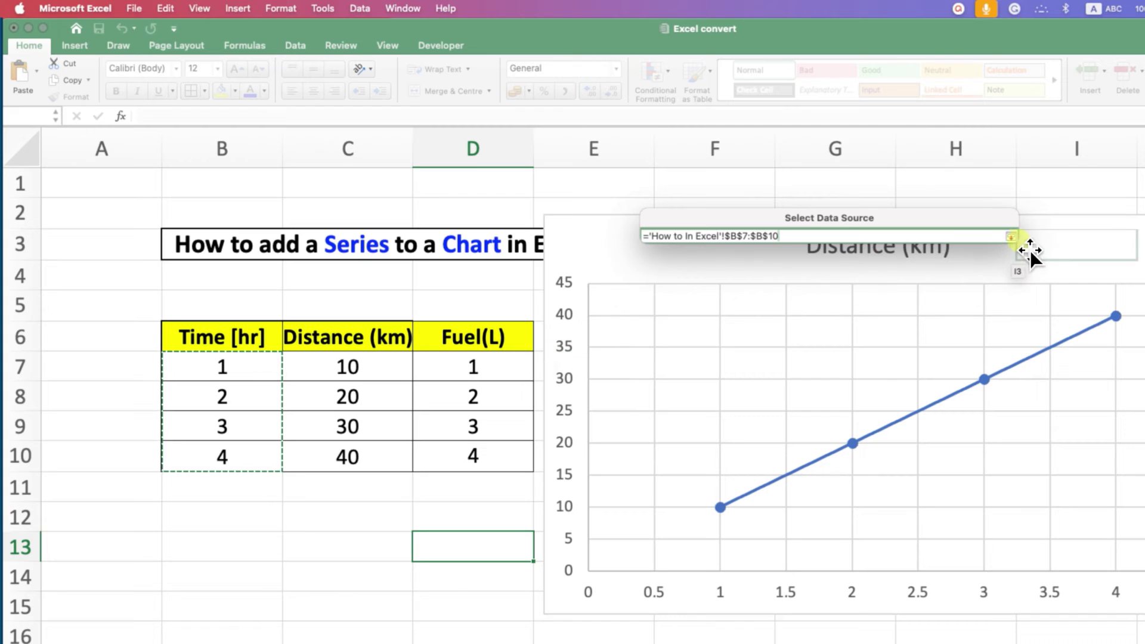
click(1011, 238)
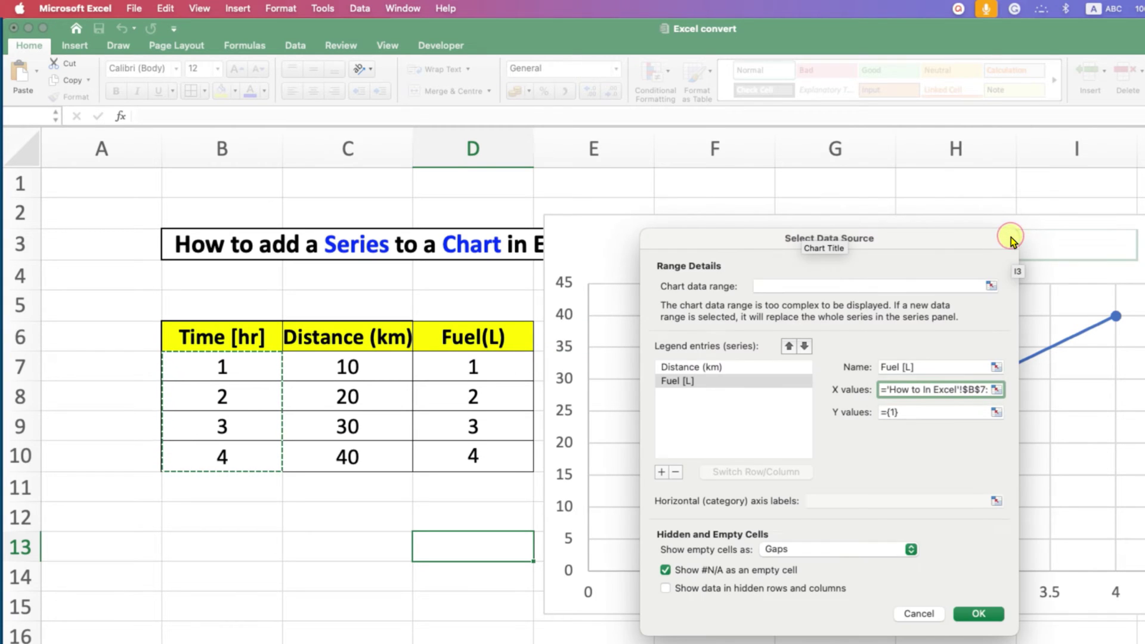
click(997, 413)
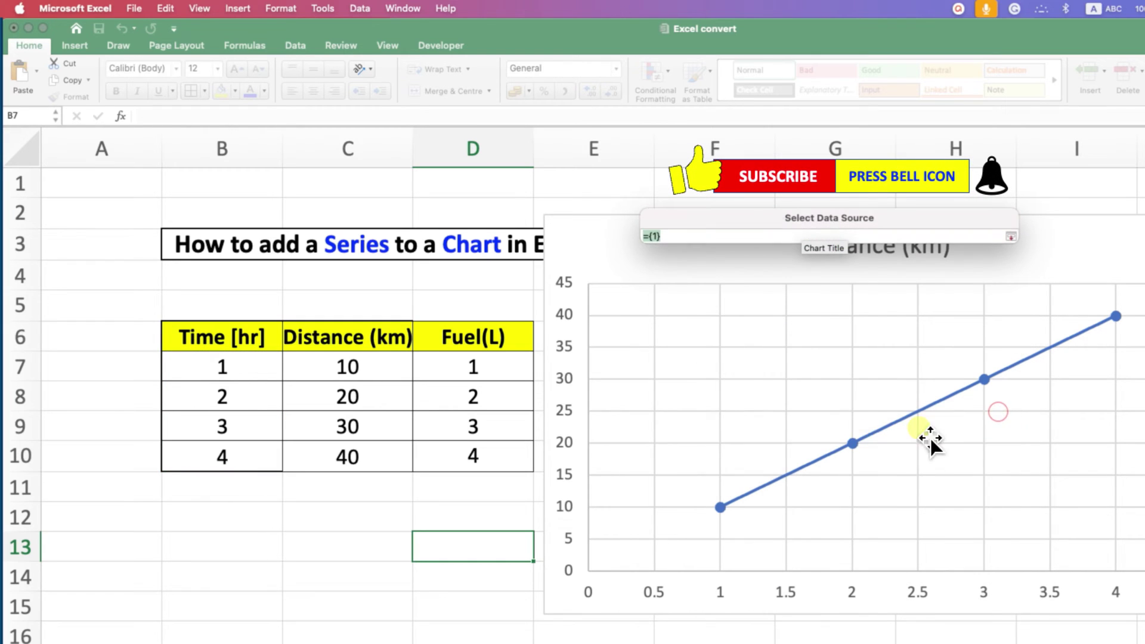
drag(484, 369, 501, 460)
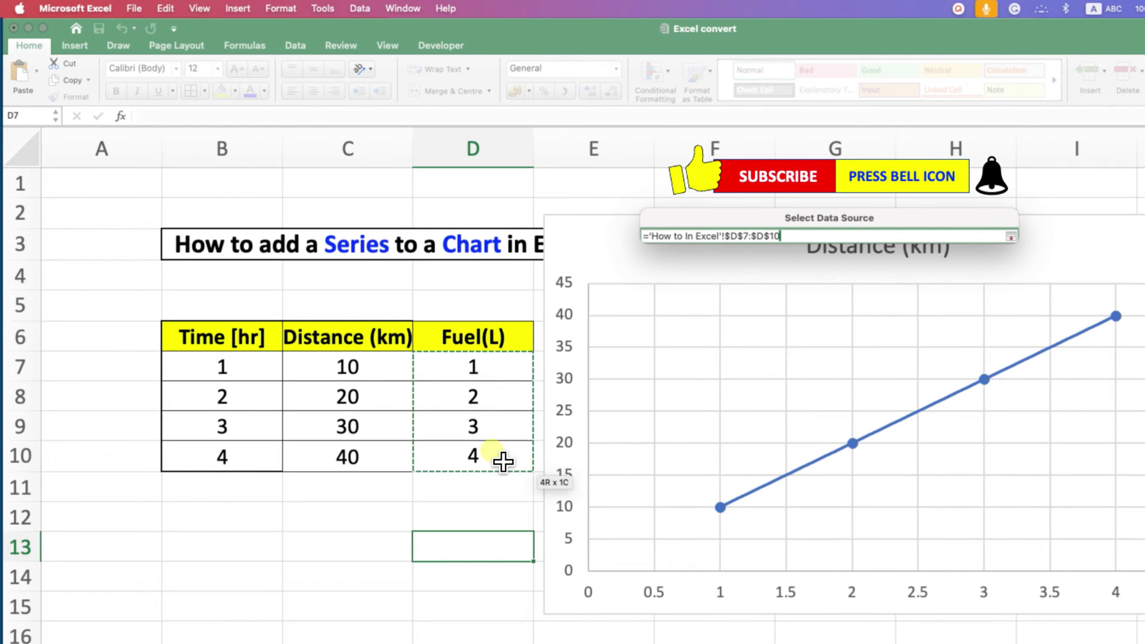
click(1011, 240)
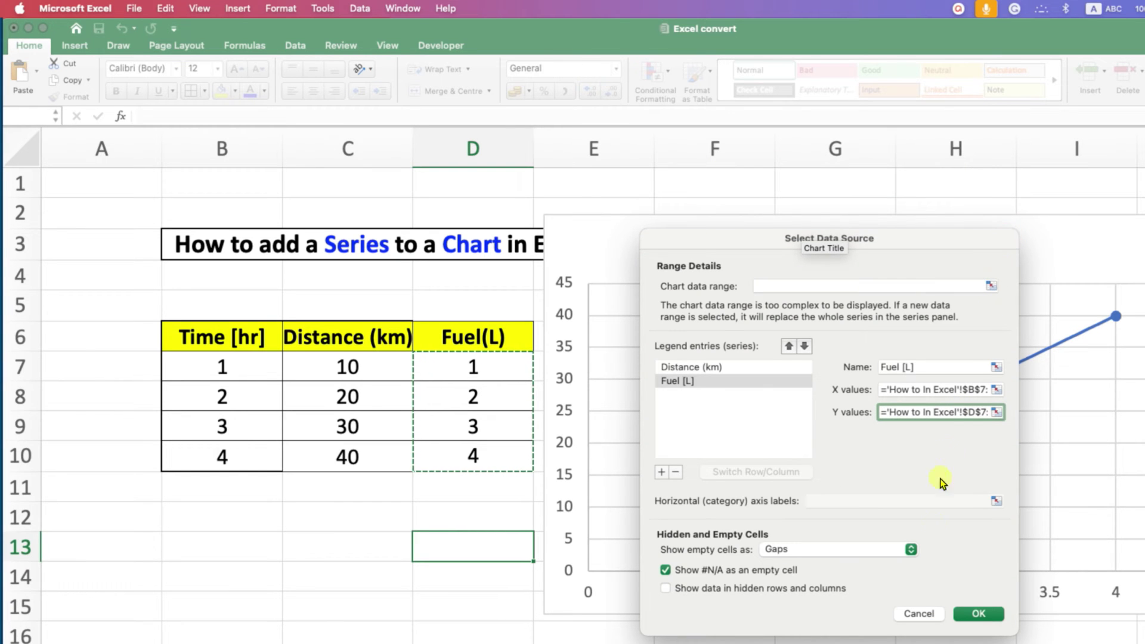
Step: Confirm the Fuel [L] series so both lines plot, then select the whole chart
click(954, 616)
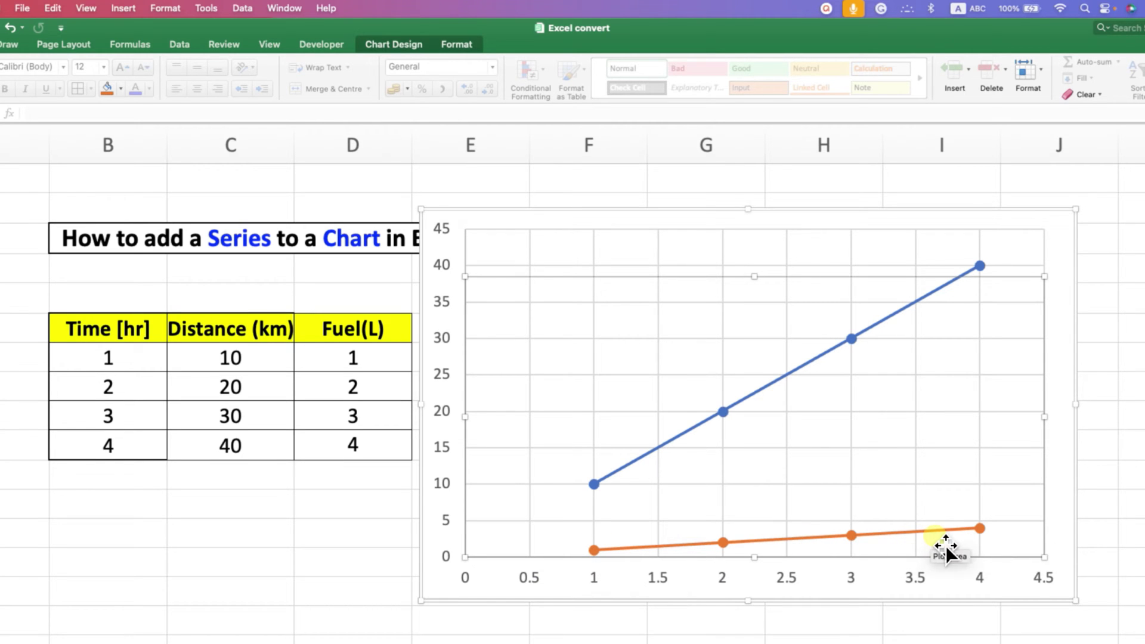
click(434, 596)
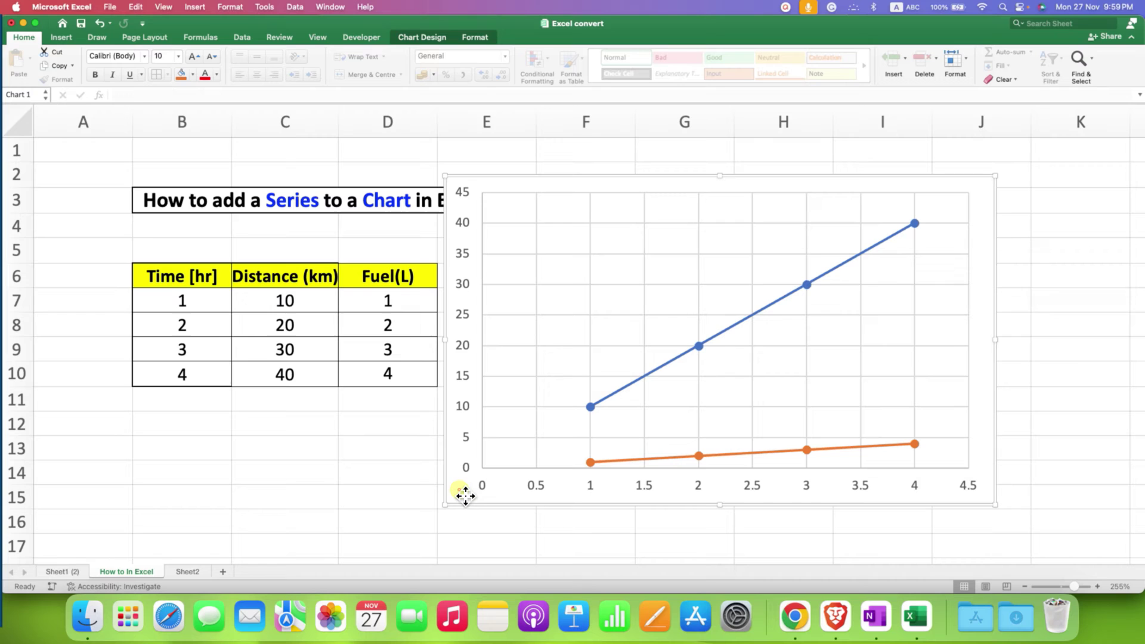
Step: Add Primary Horizontal and Primary Vertical axis title placeholders to the chart
click(422, 37)
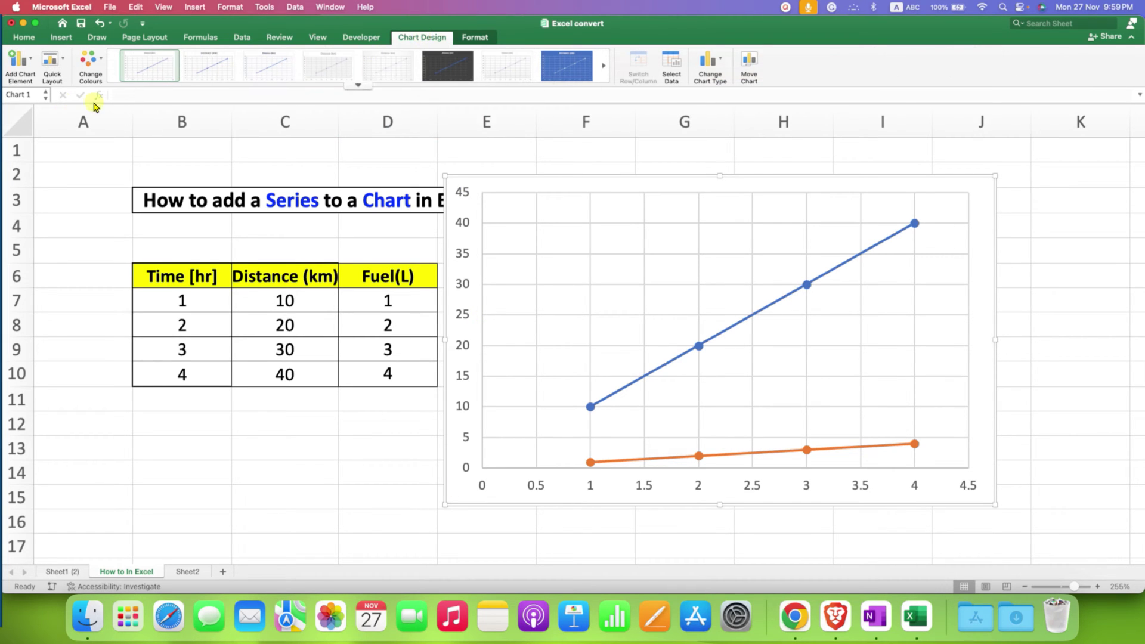
click(26, 81)
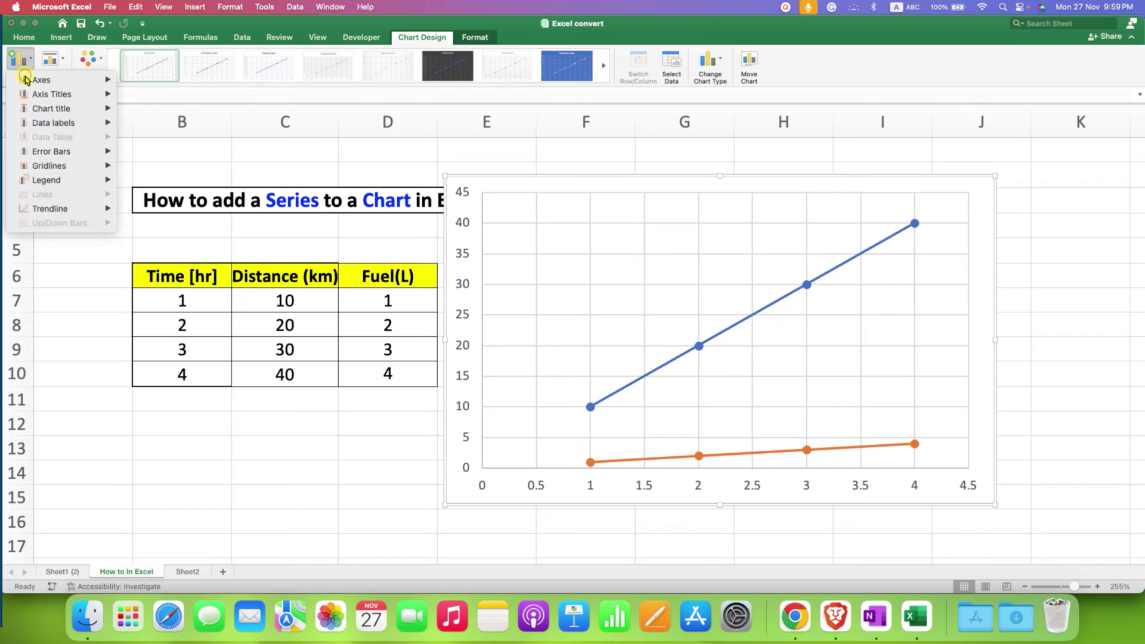
mouse_move(37, 97)
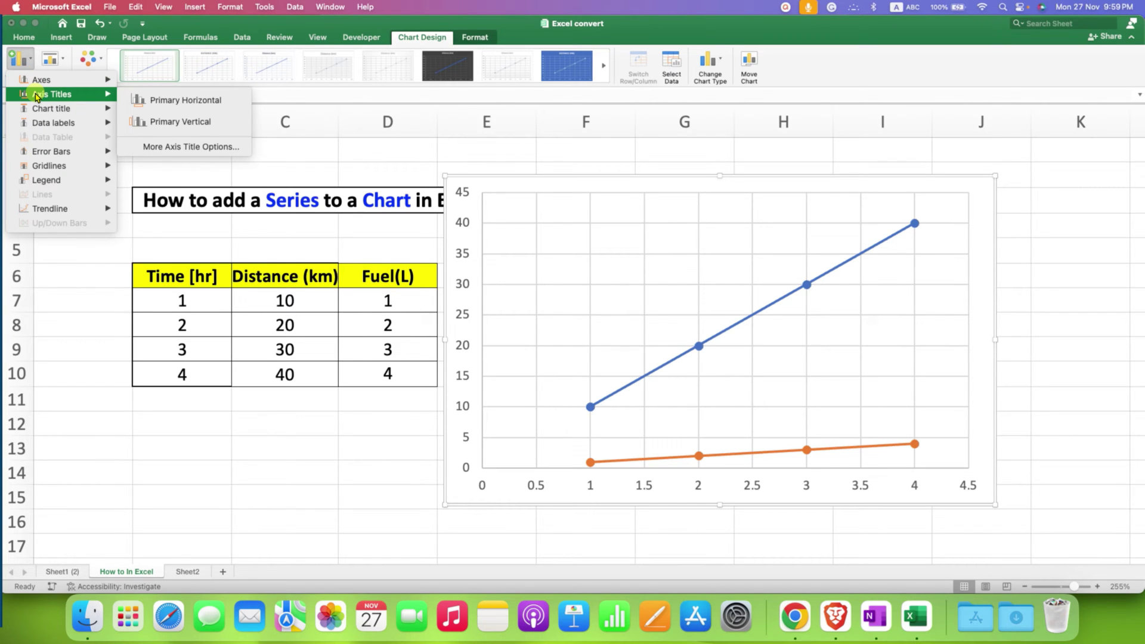
click(242, 102)
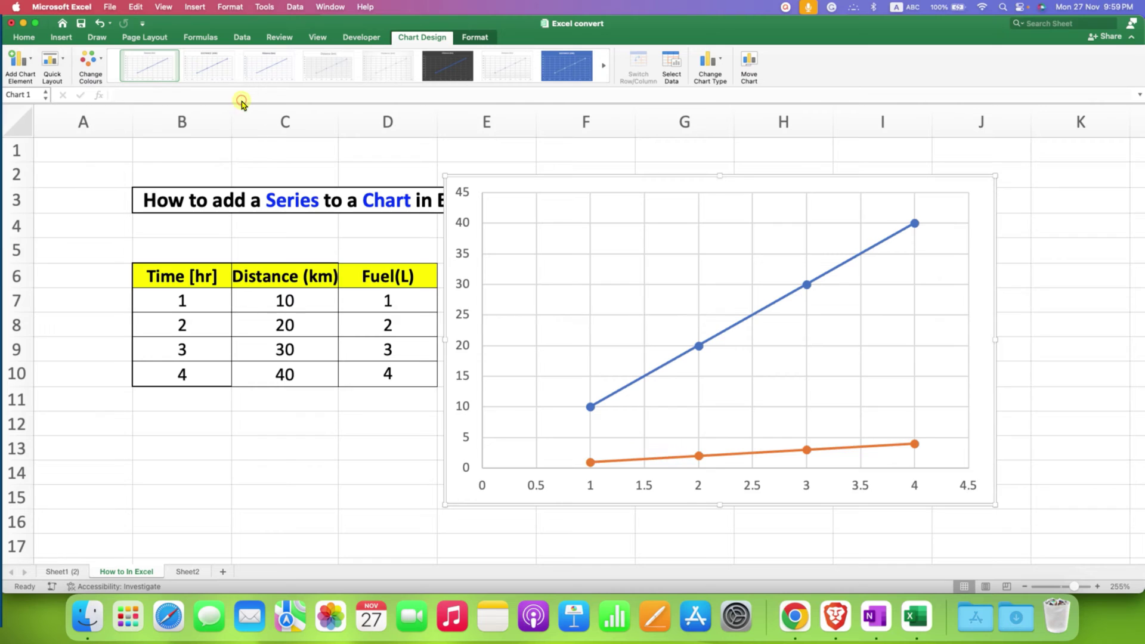
click(28, 74)
mouse_move(39, 95)
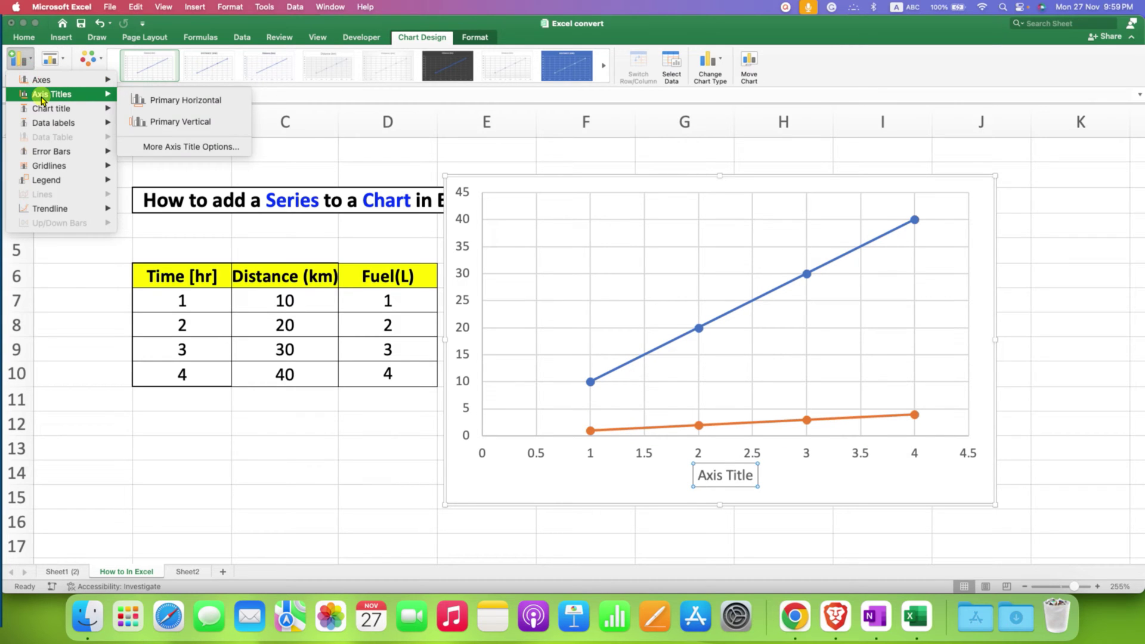
click(201, 122)
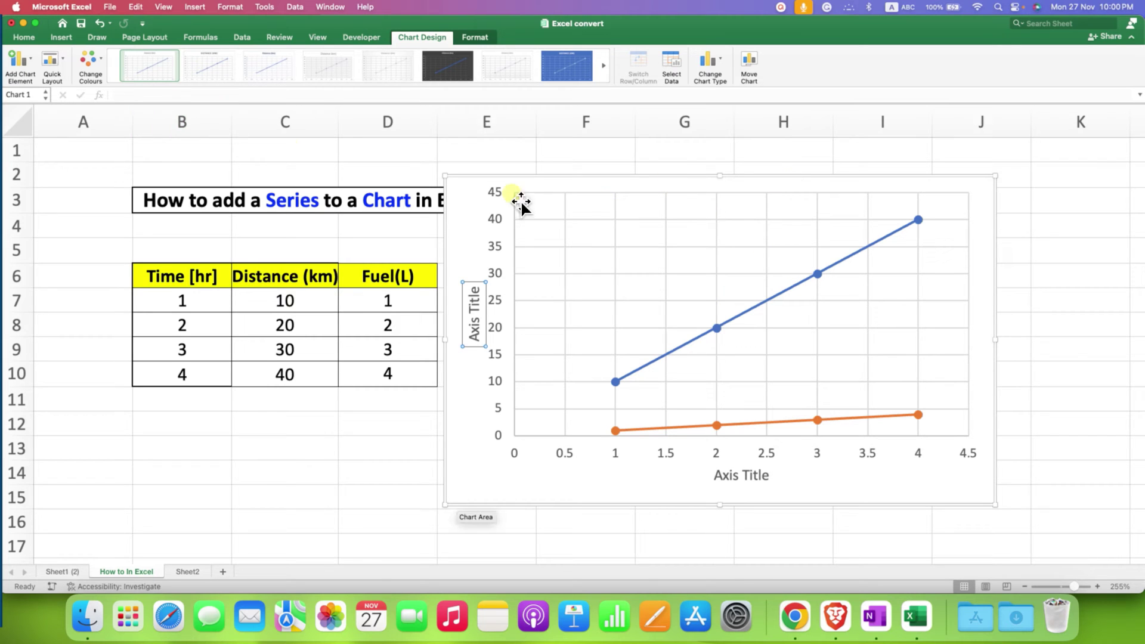
click(19, 59)
mouse_move(40, 99)
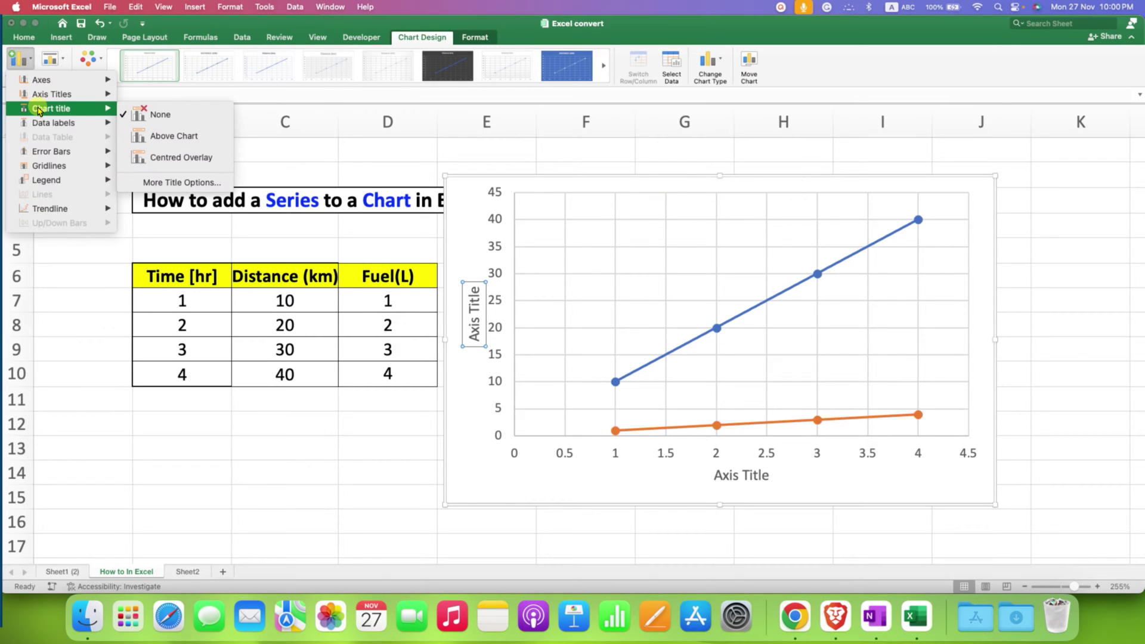
Step: Put the chart title above the chart and the legend at the top
click(186, 138)
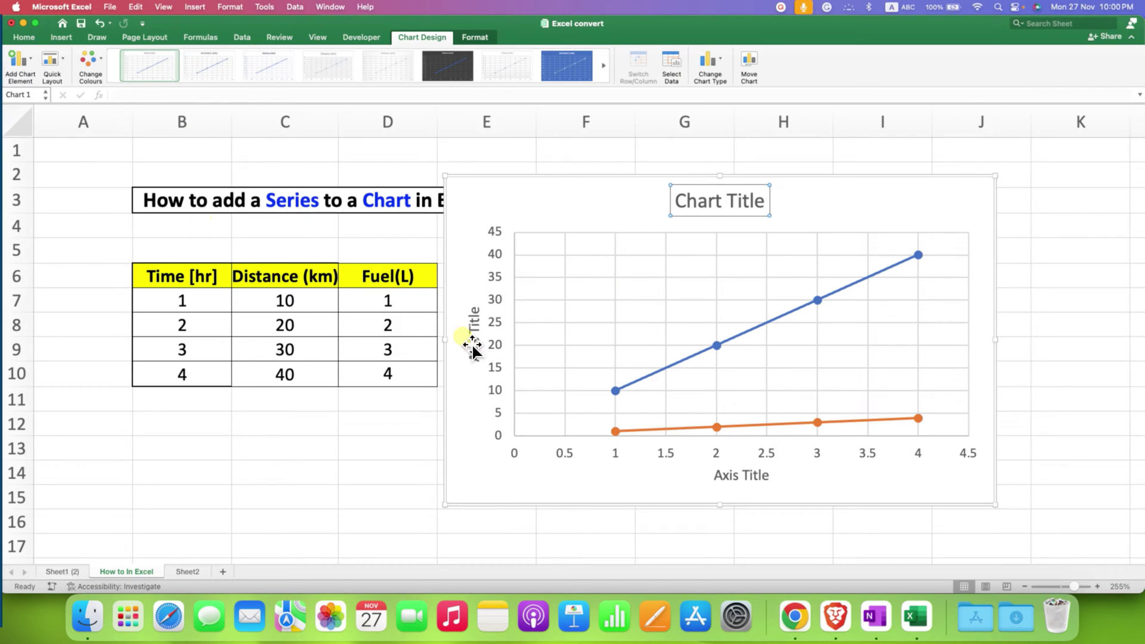
click(23, 60)
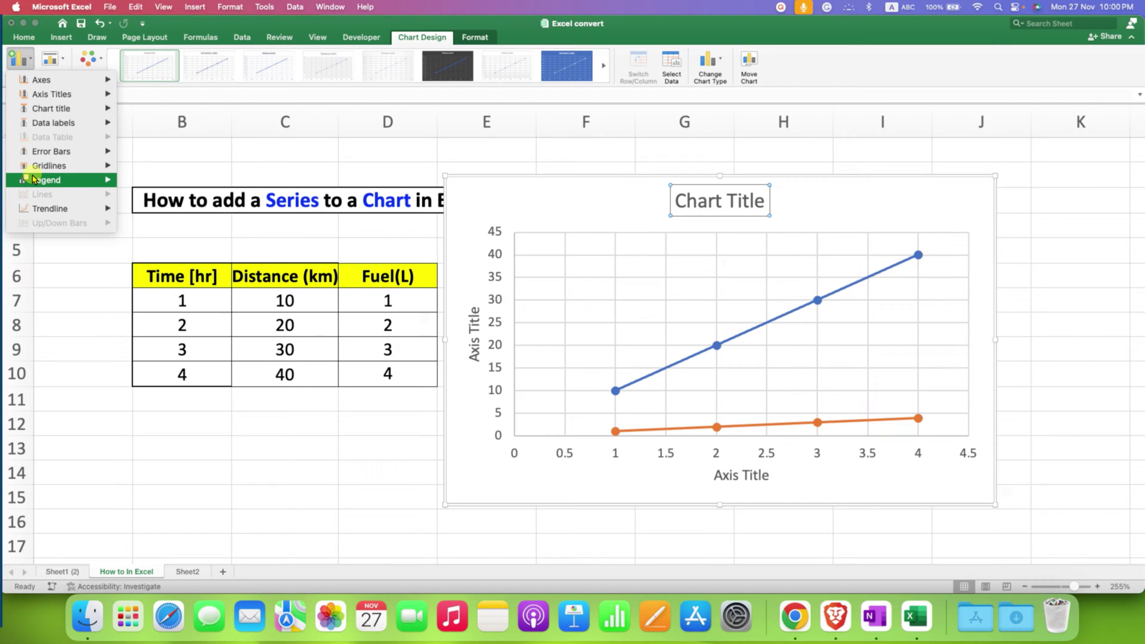
mouse_move(33, 179)
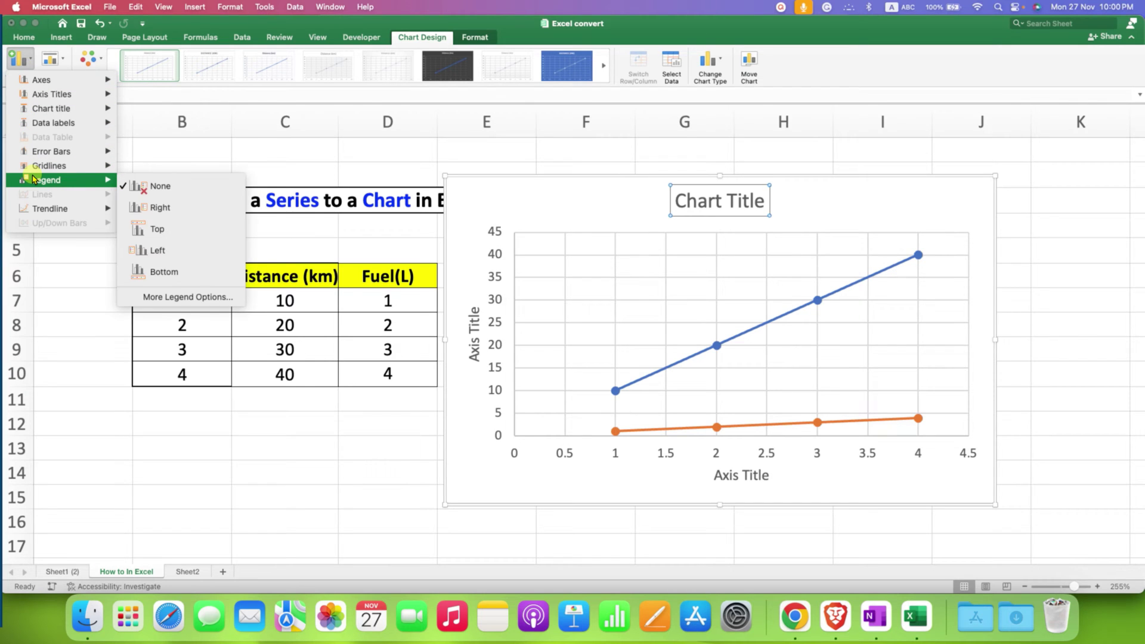
click(179, 234)
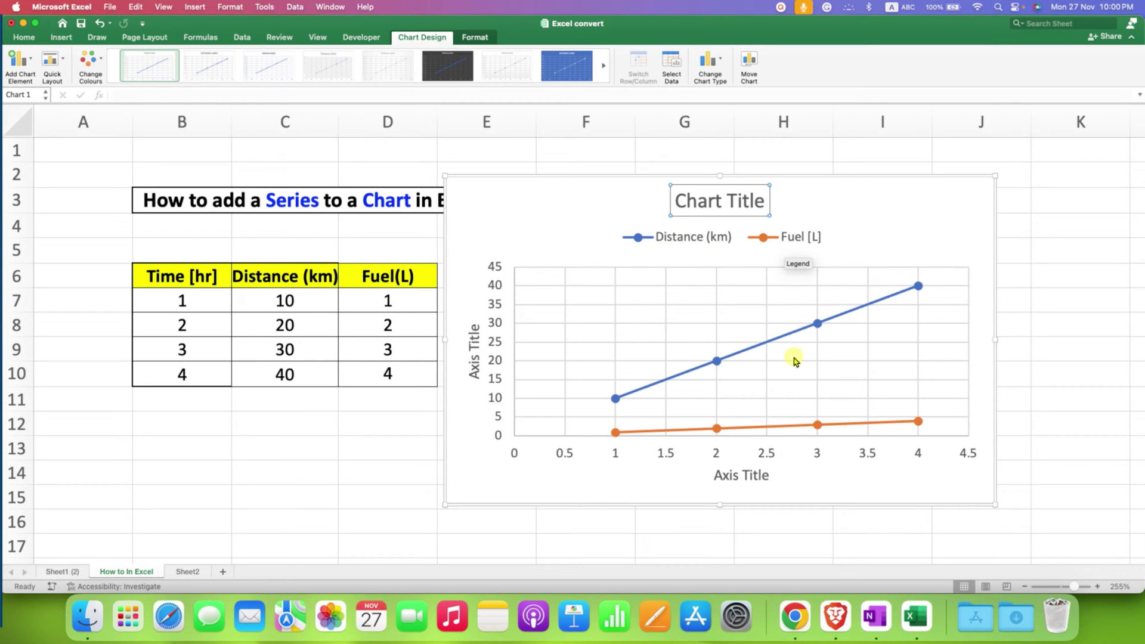
Step: Rename the axis titles to Time [hr] and Km/L, then nudge the chart left
click(747, 475)
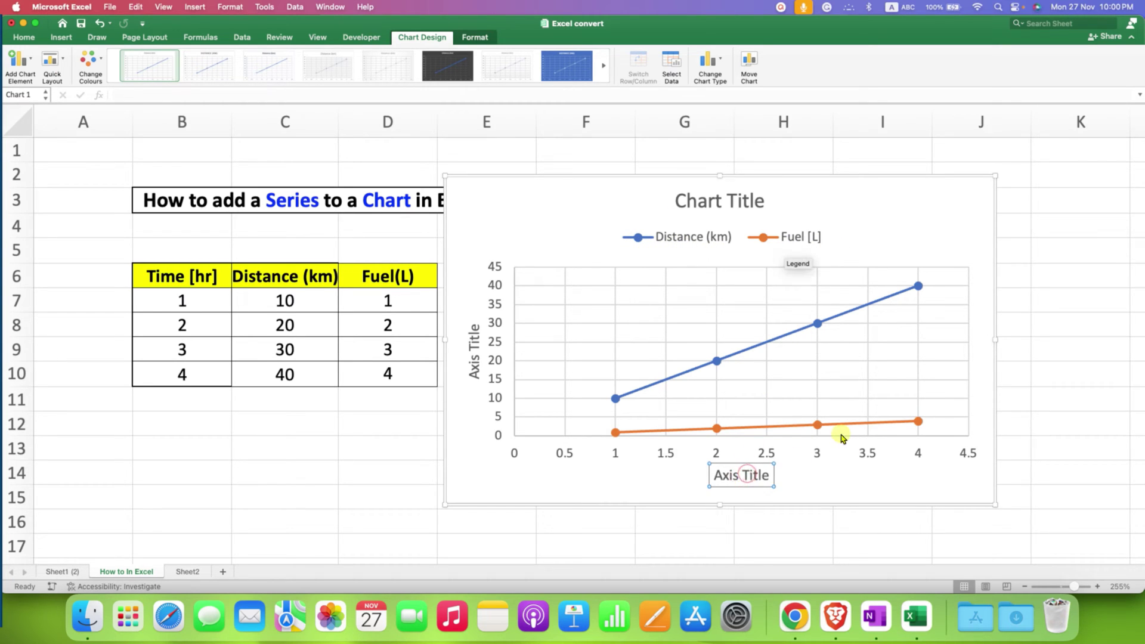
key(super+a)
text(Time [hr])
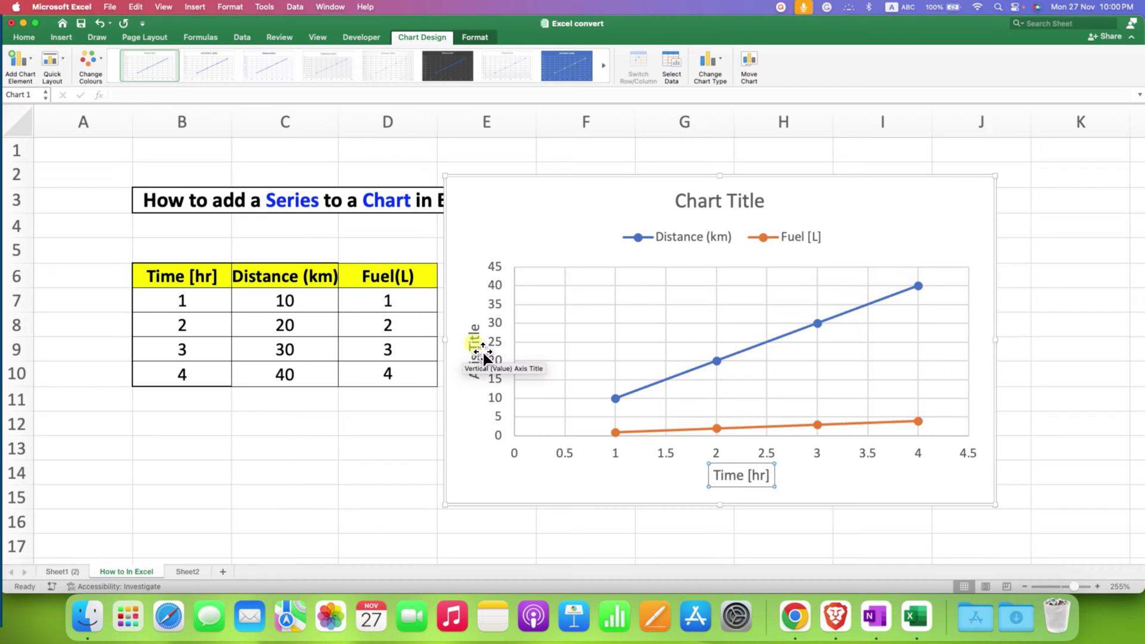
double_click(477, 359)
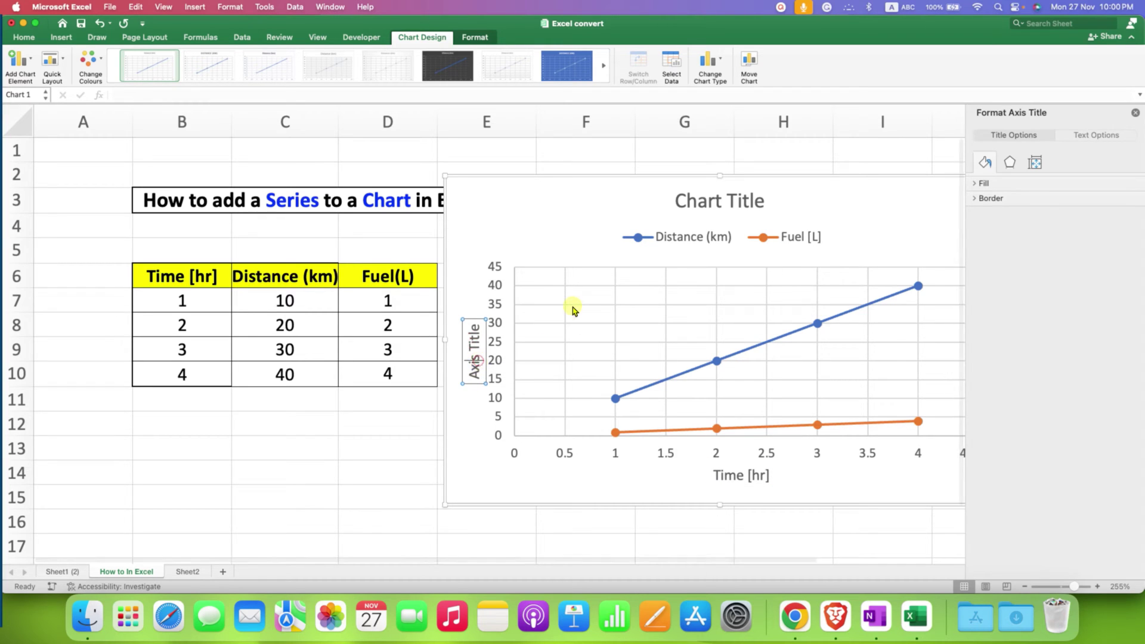
key(super+a)
text(Km/L)
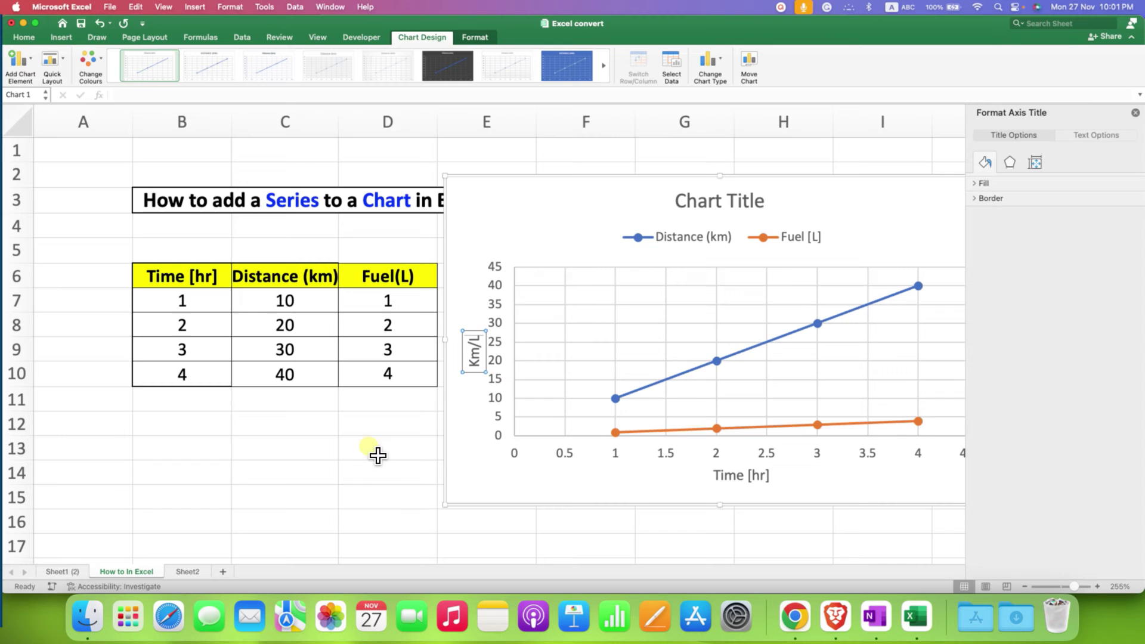
click(528, 491)
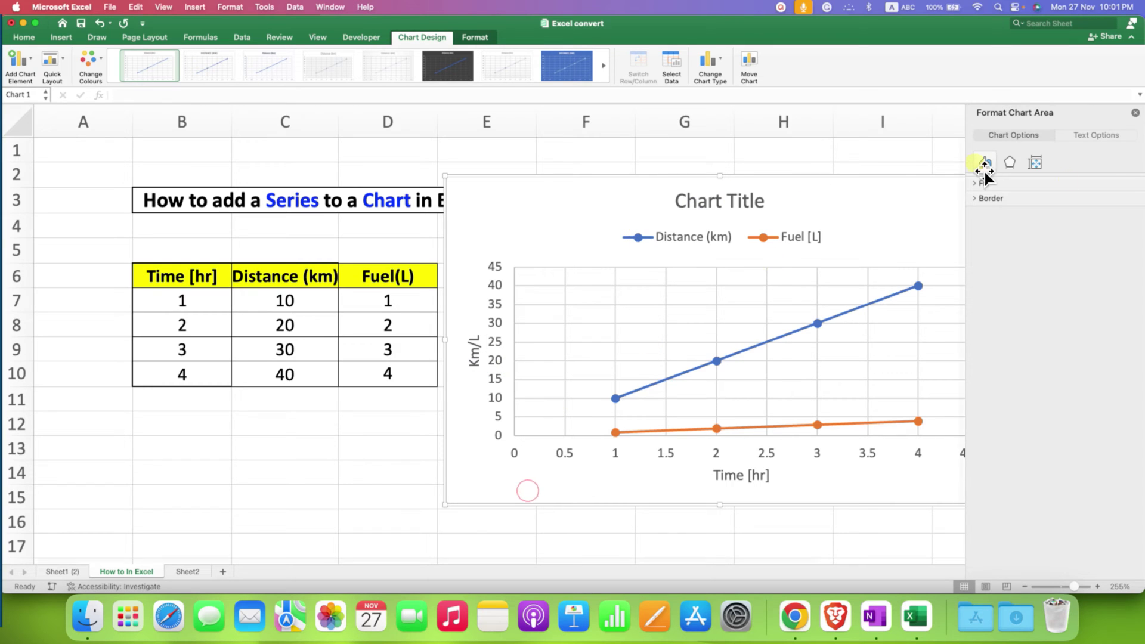
click(1135, 112)
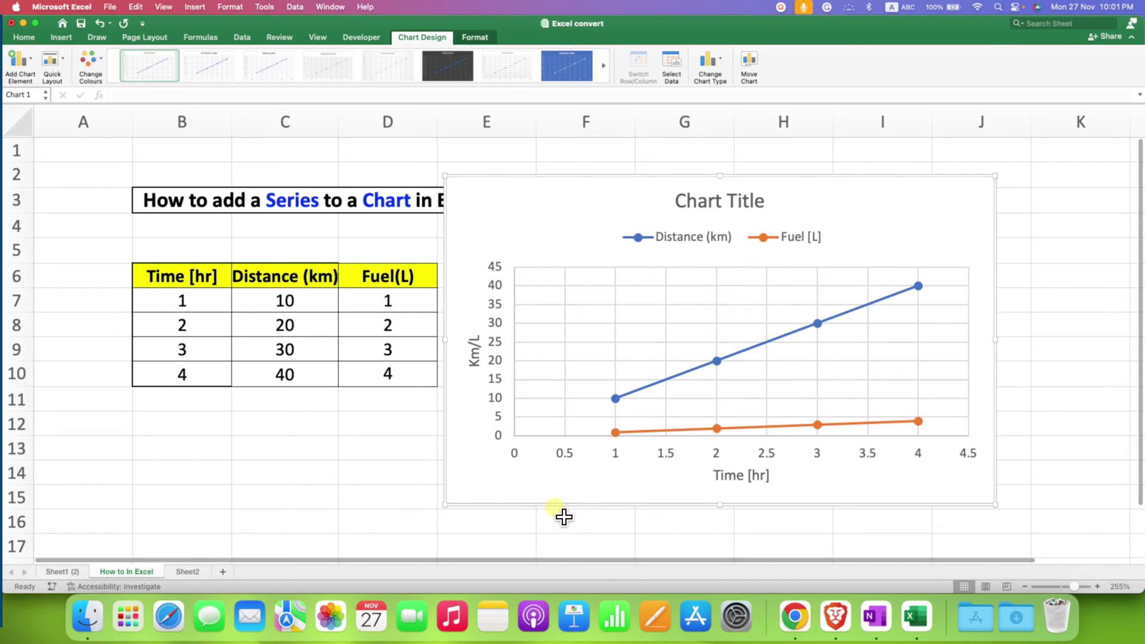
drag(565, 482, 519, 477)
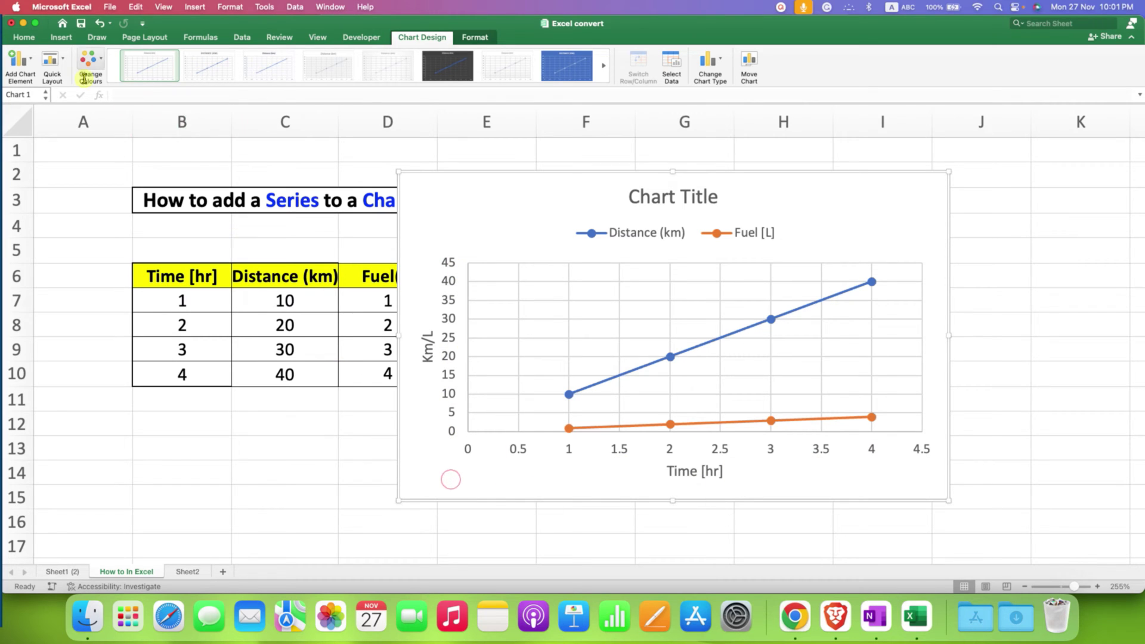
Step: Make all the chart text bold with black font colour
click(23, 37)
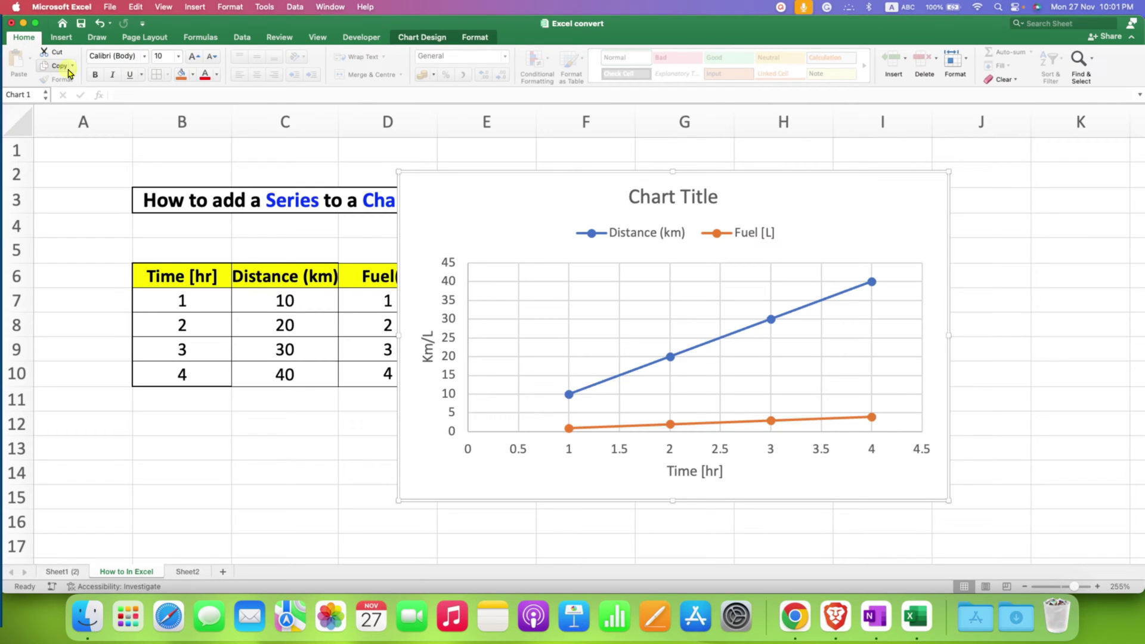
click(89, 75)
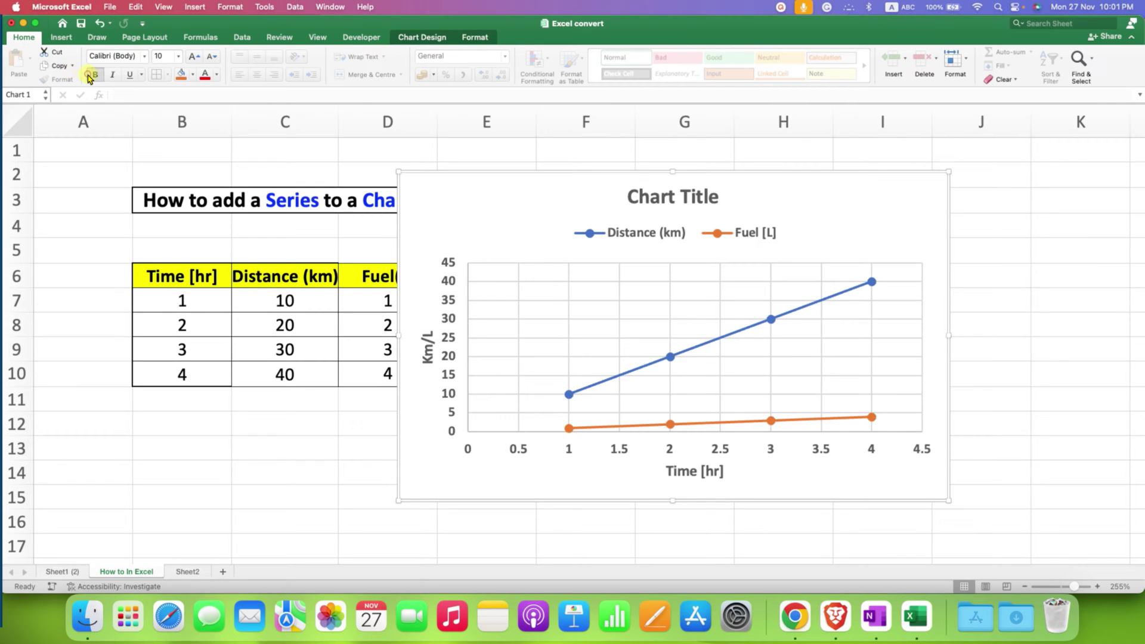
click(217, 75)
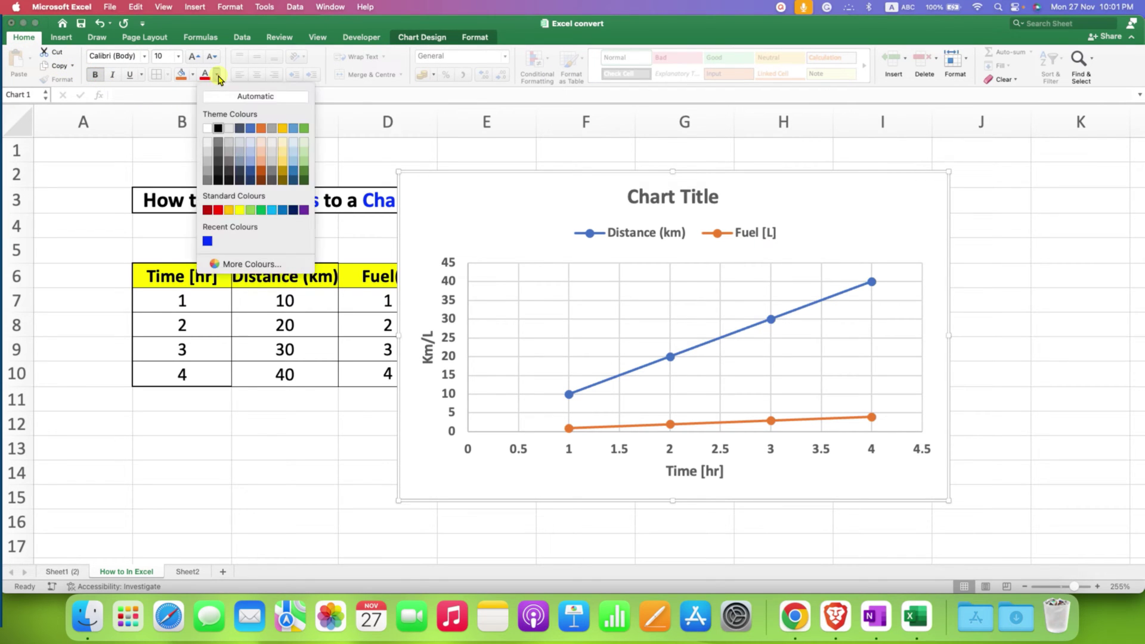
click(217, 129)
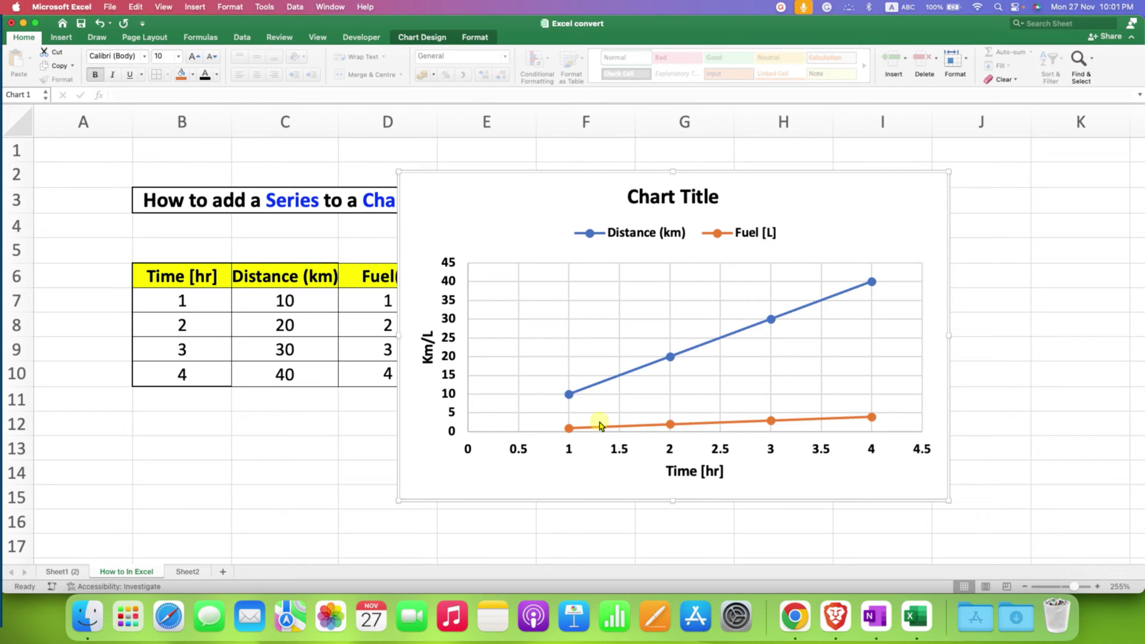
click(565, 558)
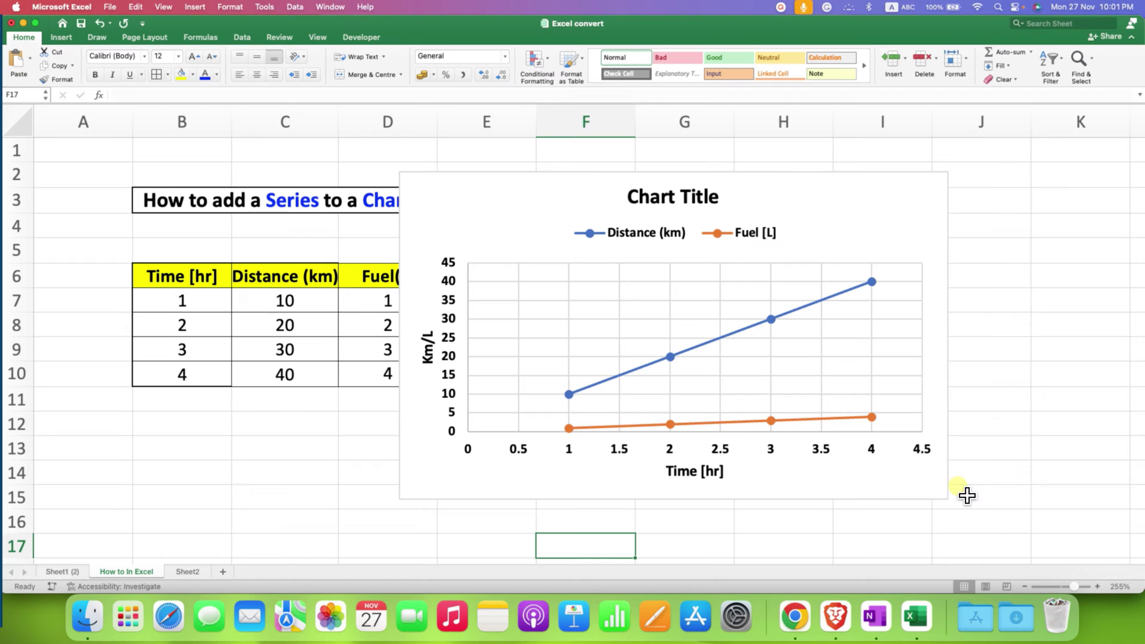
Step: Set the chart area border to No line in Format Chart Area
click(781, 199)
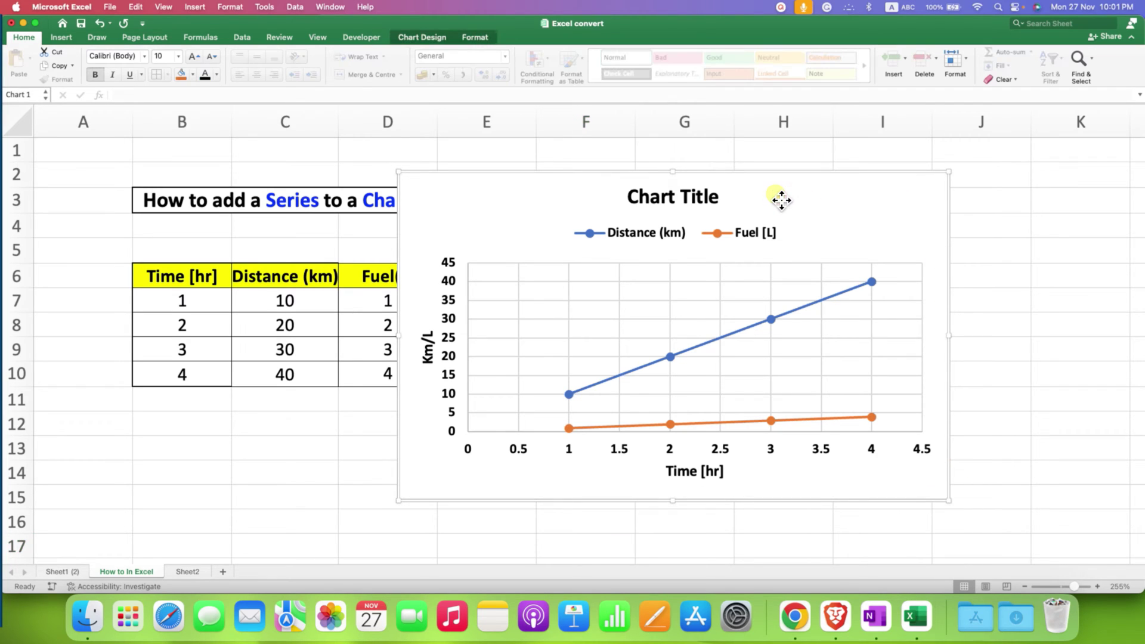
right_click(777, 197)
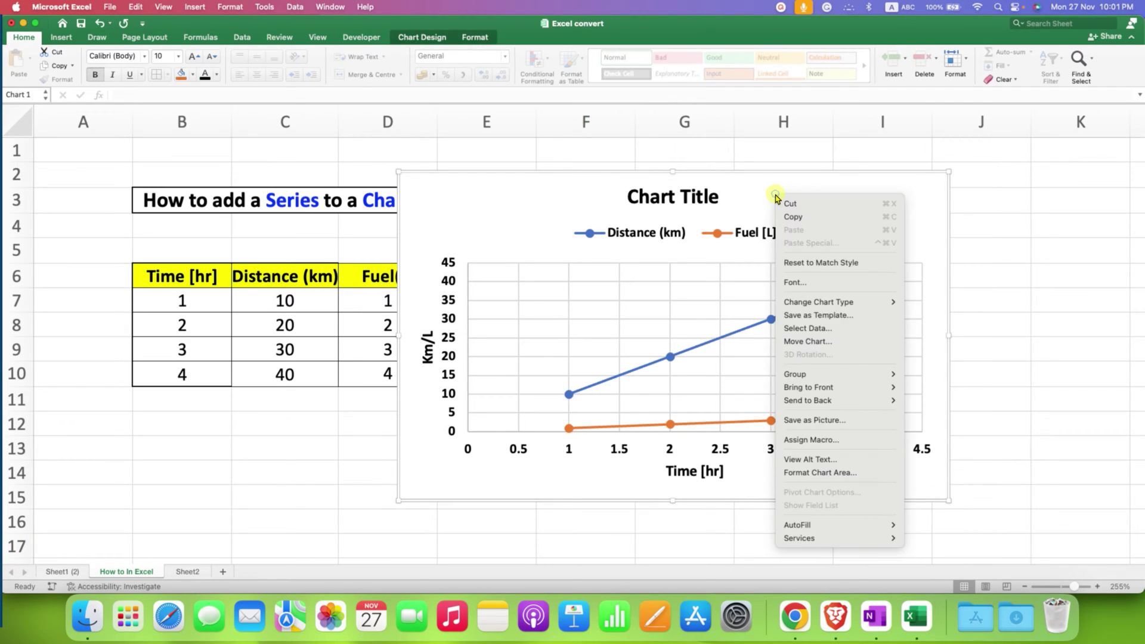
click(829, 474)
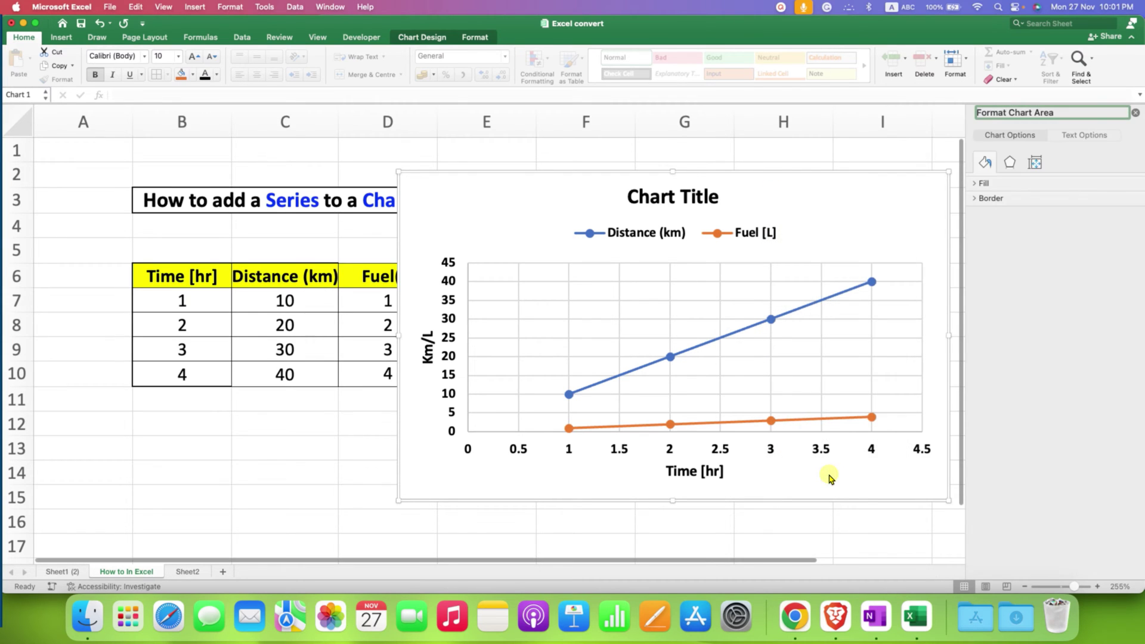
click(988, 199)
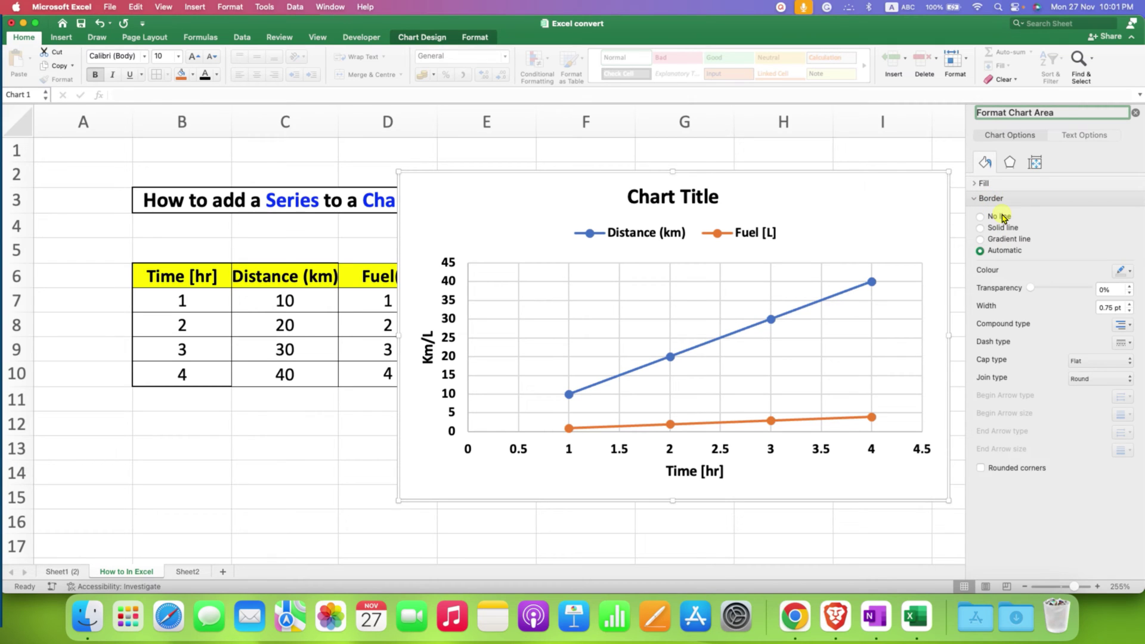
click(806, 547)
click(1136, 113)
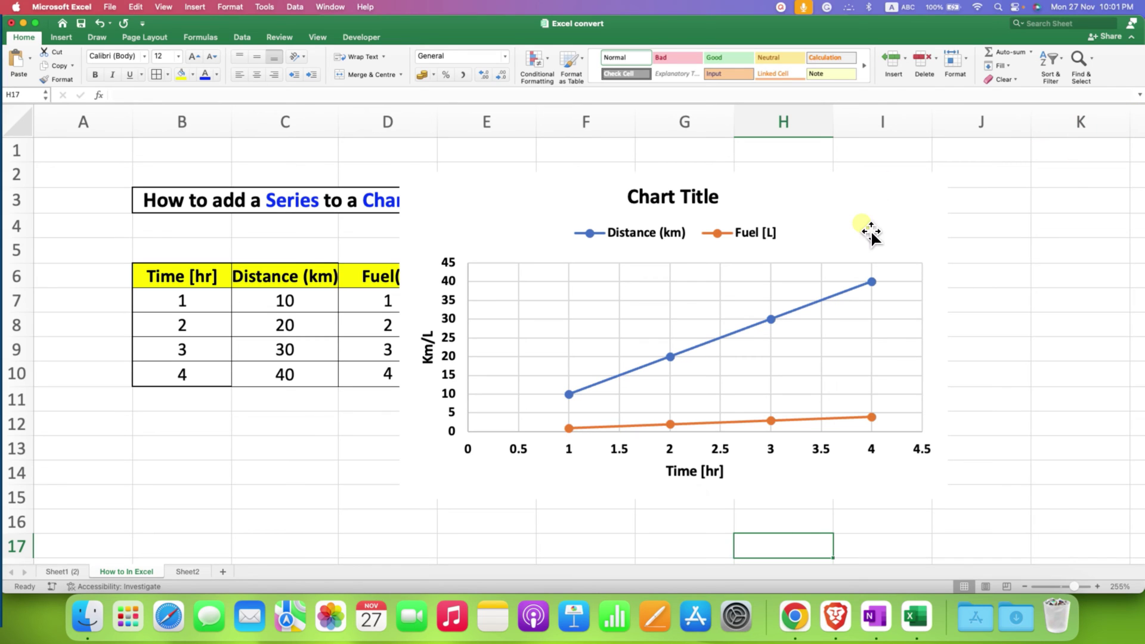
click(869, 231)
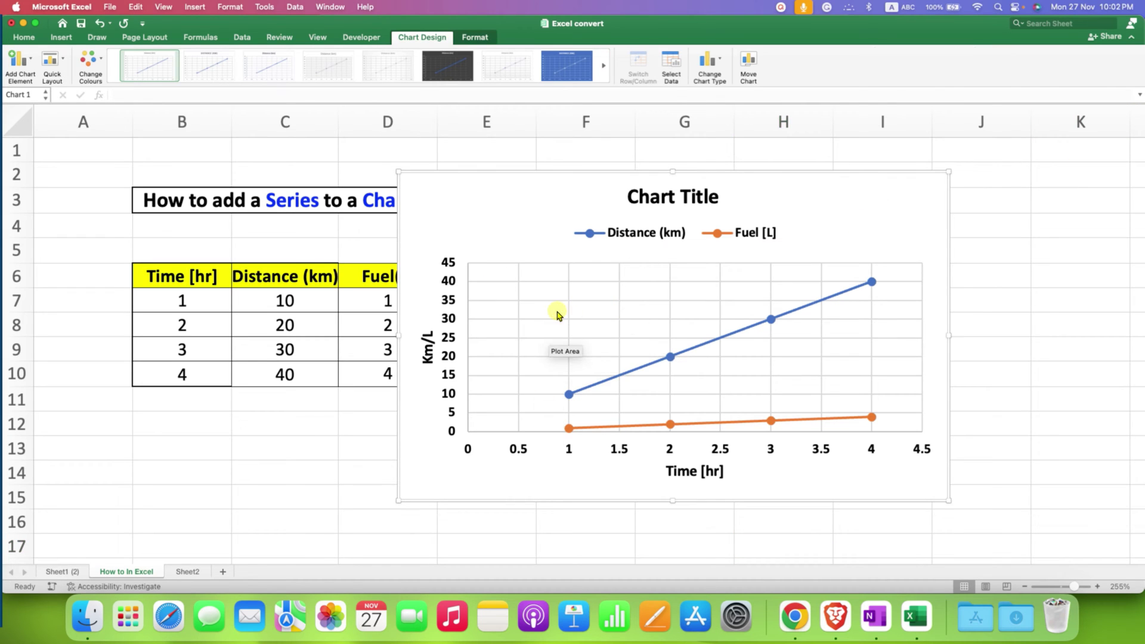
Step: Shrink the chart's height and width into a narrower shape, its horizontal axis now spanning 0 to 5
click(480, 38)
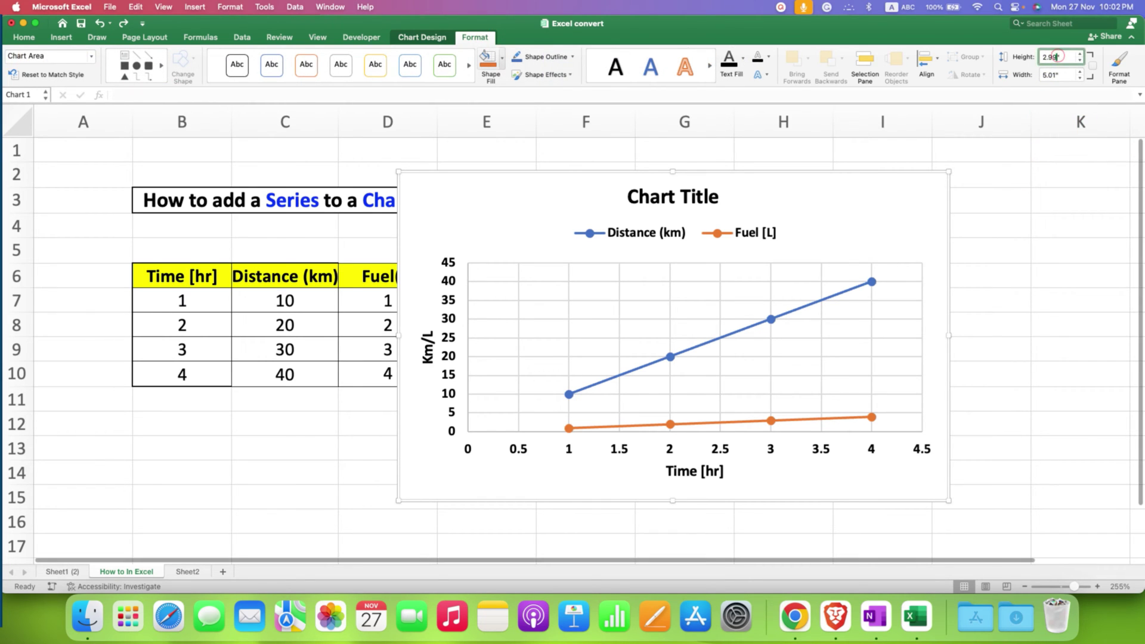
click(1058, 56)
key(BackSpace)
click(928, 350)
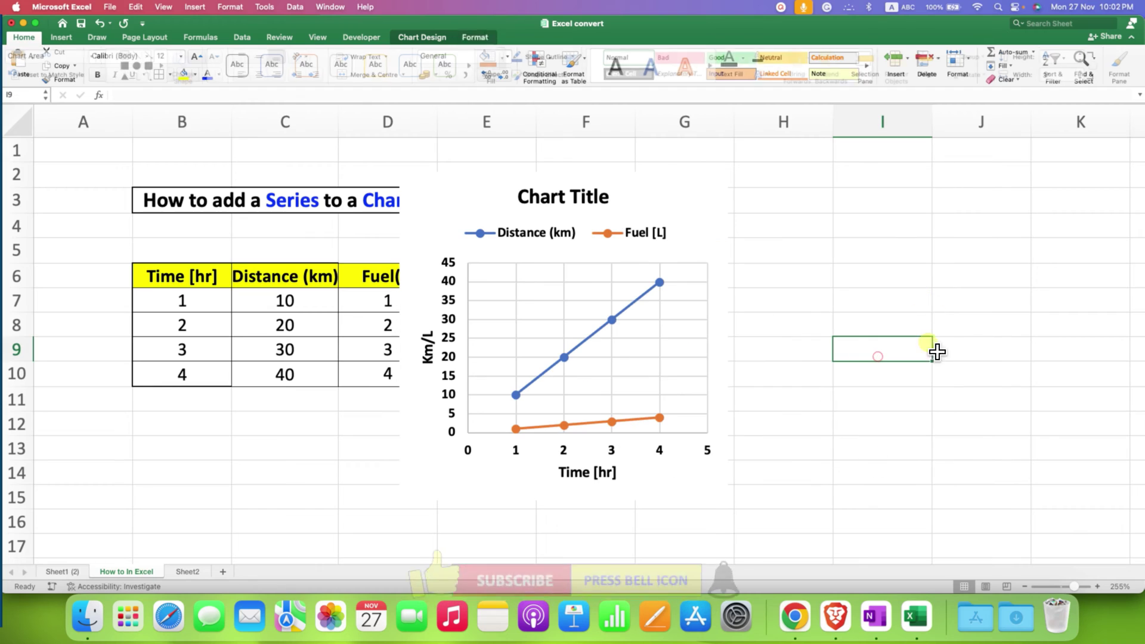